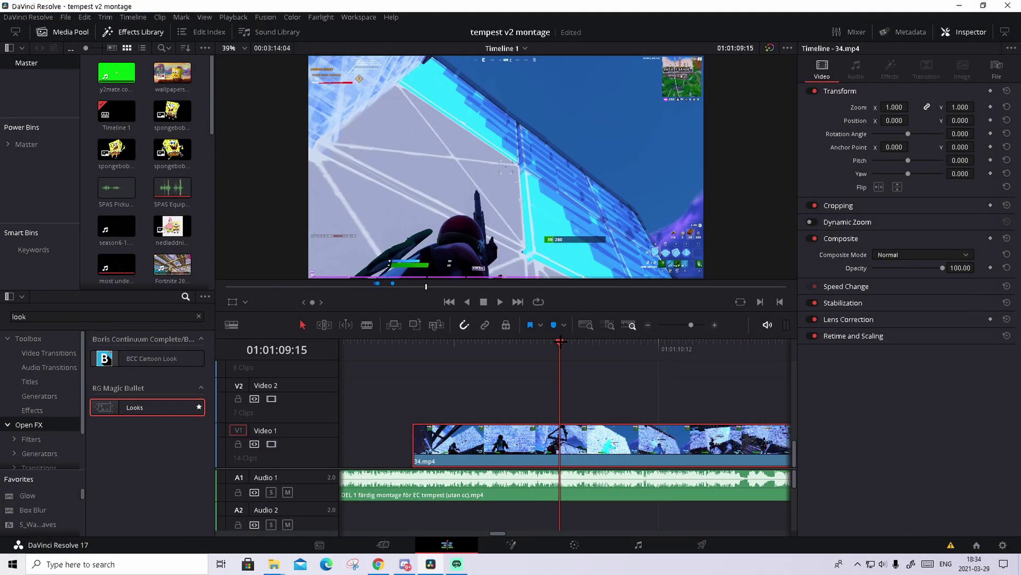
# Show the retime controls on clip 34.mp4 on the Video 1 track
pyautogui.moveTo(559, 342); pyautogui.dragTo(557, 348)
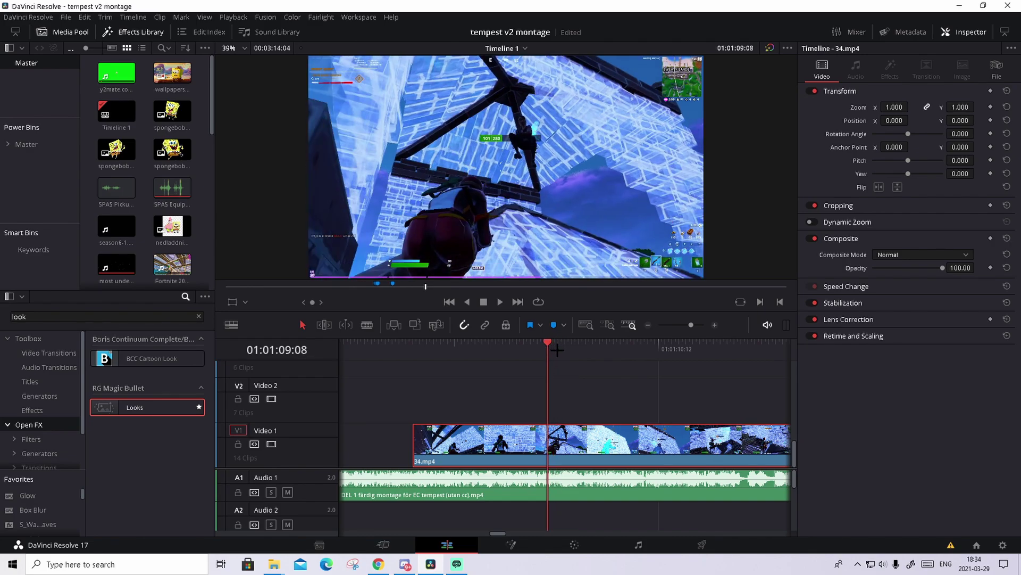
pyautogui.click(557, 350)
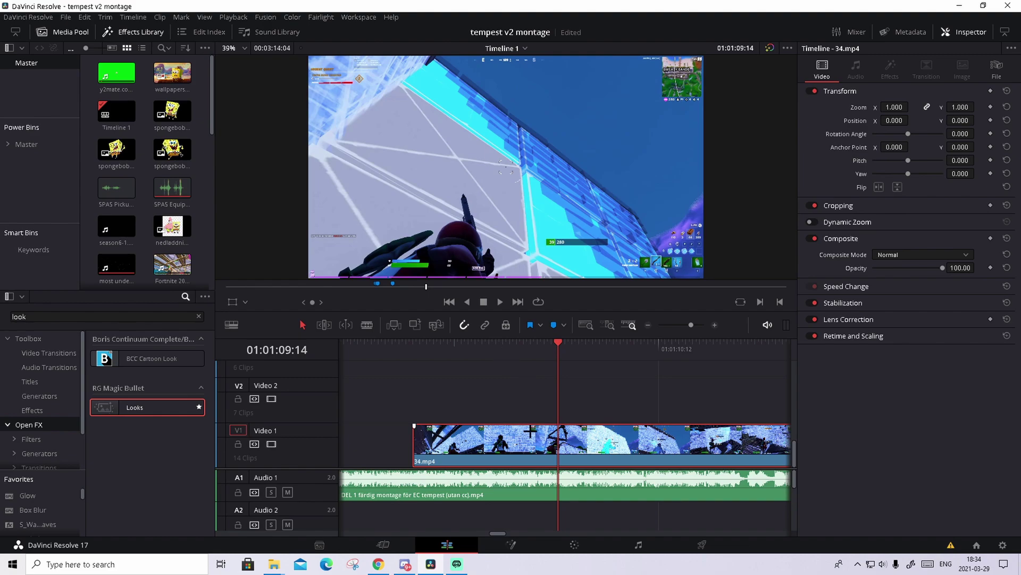
pyautogui.hotkey('ctrl', 'r')
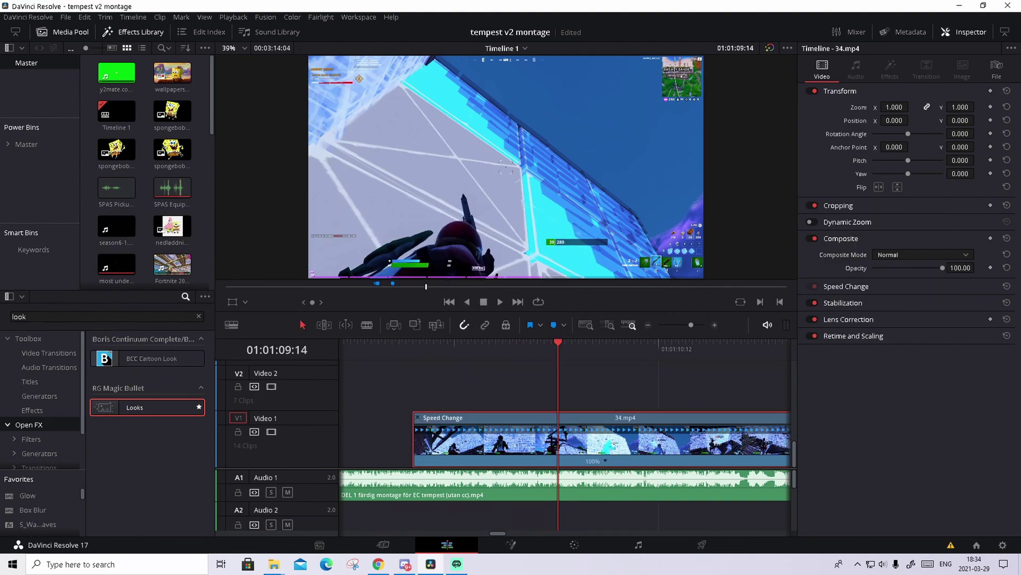
# Add a speed point to clip 34.mp4 at timecode 01:01:09:17
pyautogui.press('Right')
pyautogui.press('Right')
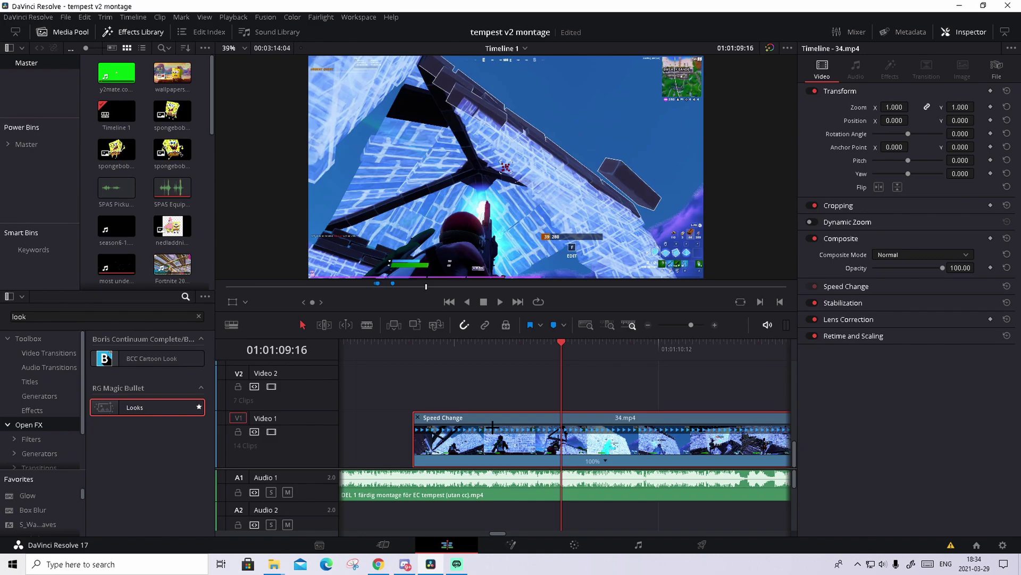
pyautogui.press('Right')
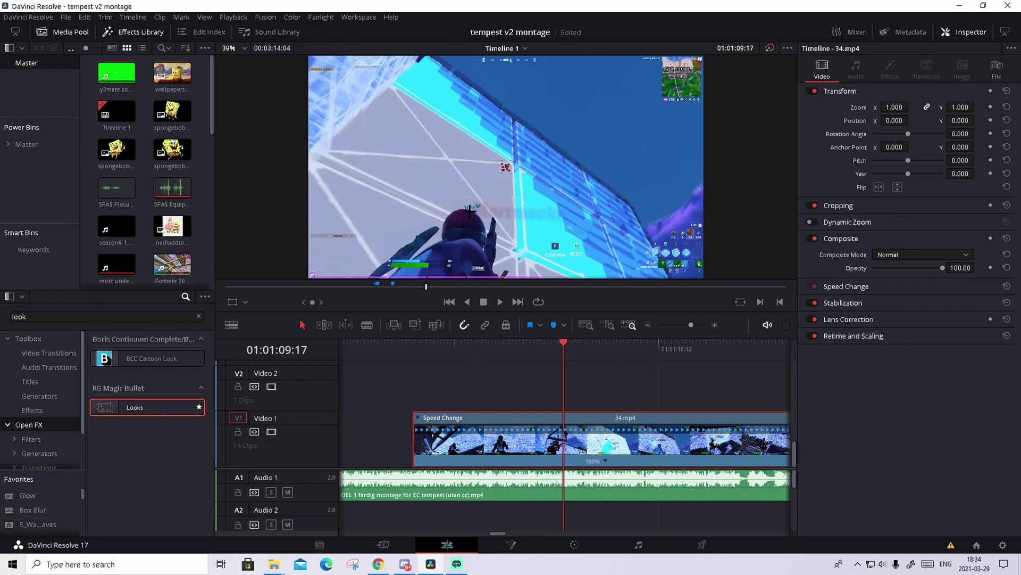
pyautogui.scroll(5, 474, 183)
pyautogui.scroll(-6, 468, 197)
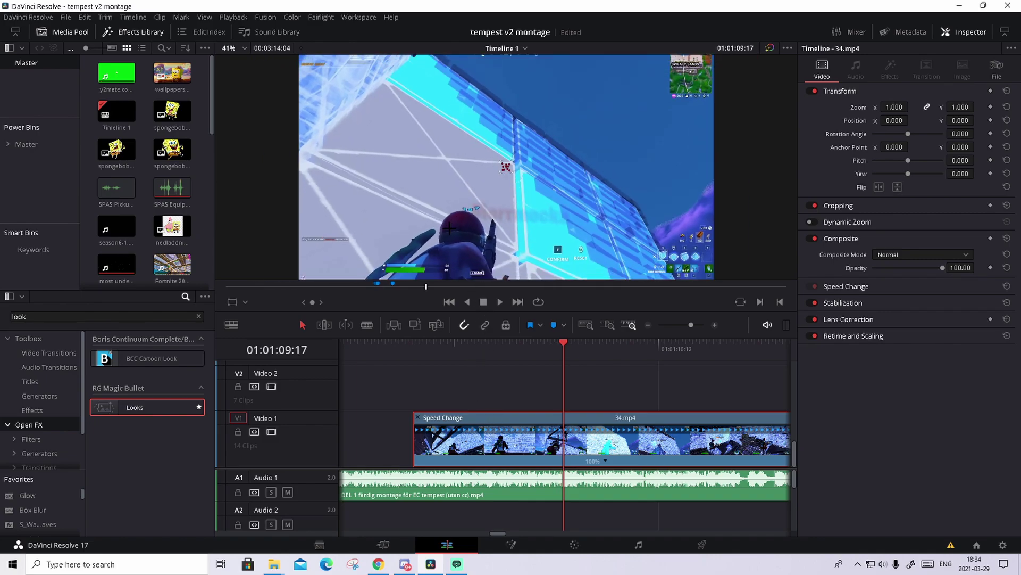
pyautogui.rightClick(602, 454)
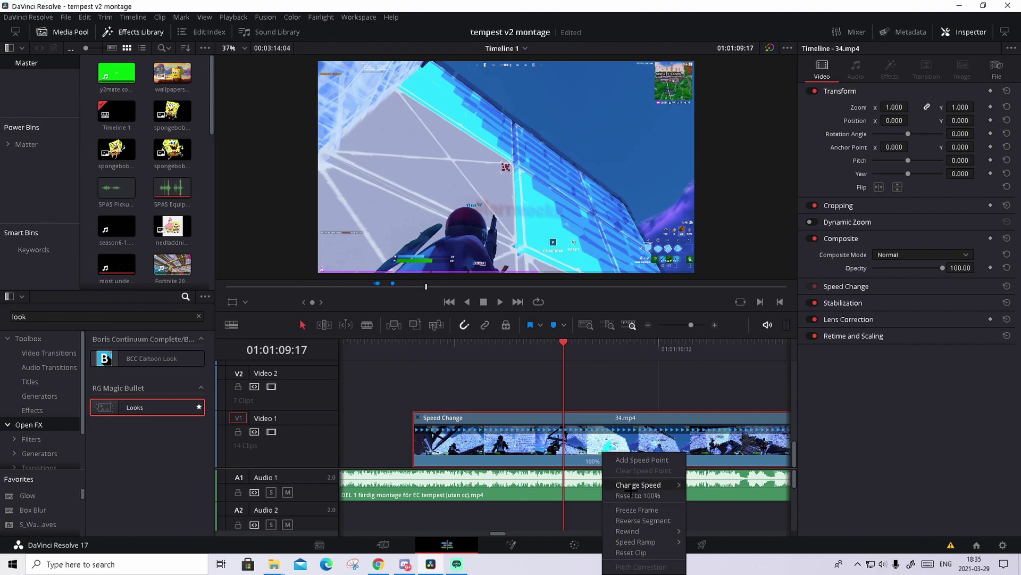
pyautogui.click(654, 459)
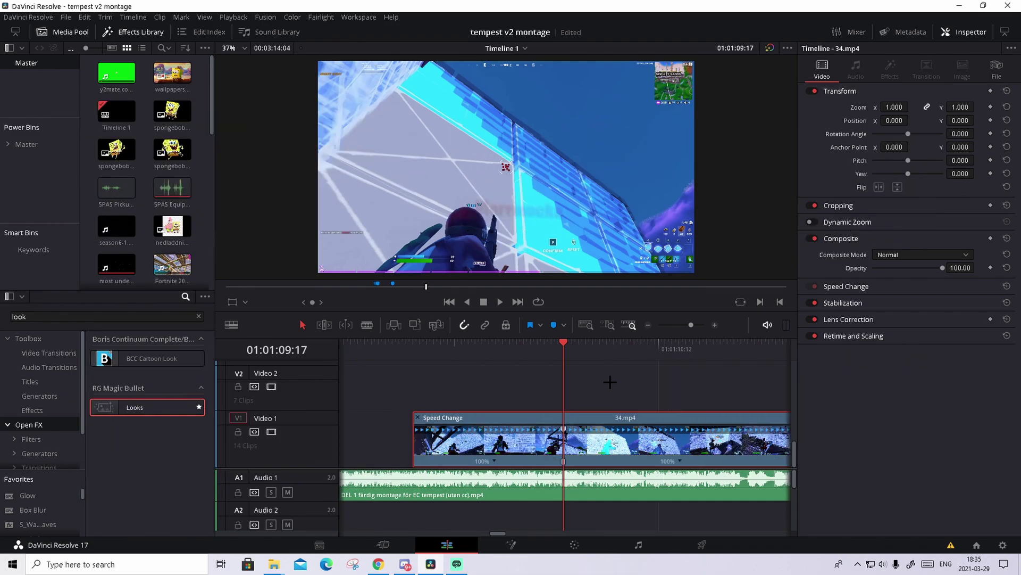
# Add an earlier speed point to clip 34.mp4 at timecode 01:01:08:47
pyautogui.press('Left')
pyautogui.press('Left')
pyautogui.press('Left')
pyautogui.press('Left')
pyautogui.press('Left')
pyautogui.press('Left')
pyautogui.press('Left')
pyautogui.press('Left')
pyautogui.press('Left')
pyautogui.press('Left')
pyautogui.press('Left')
pyautogui.press('Left')
pyautogui.press('Left')
pyautogui.press('Left')
pyautogui.press('Left')
pyautogui.press('Left')
pyautogui.press('Left')
pyautogui.press('Left')
pyautogui.press('Left')
pyautogui.press('Left')
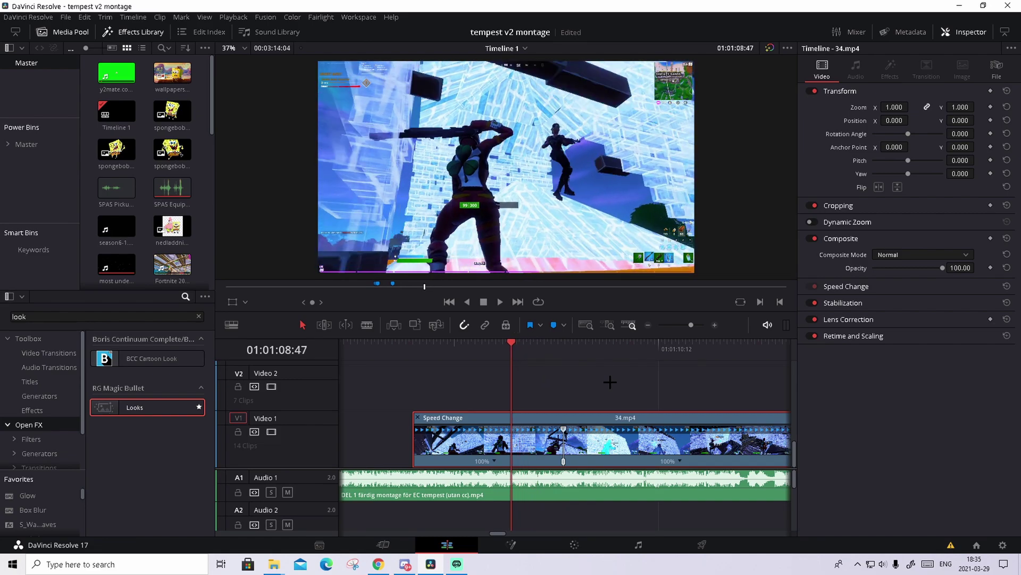
pyautogui.rightClick(496, 461)
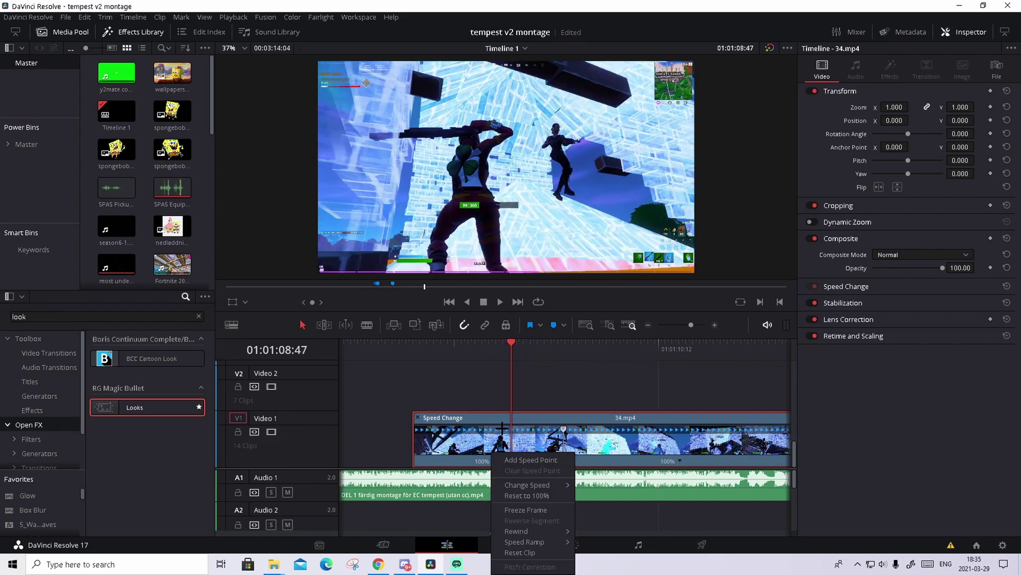
pyautogui.click(557, 460)
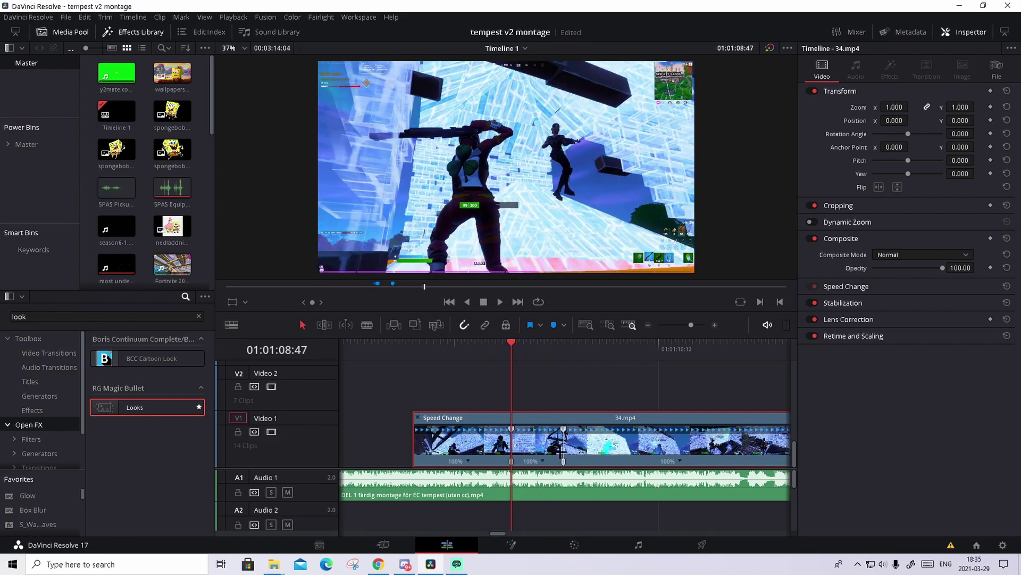
# Add a third speed point between the two existing ones, at timecode 01:01:09:01
pyautogui.press('Right')
pyautogui.press('Right')
pyautogui.press('Right')
pyautogui.press('Right')
pyautogui.rightClick(542, 456)
pyautogui.click(561, 461)
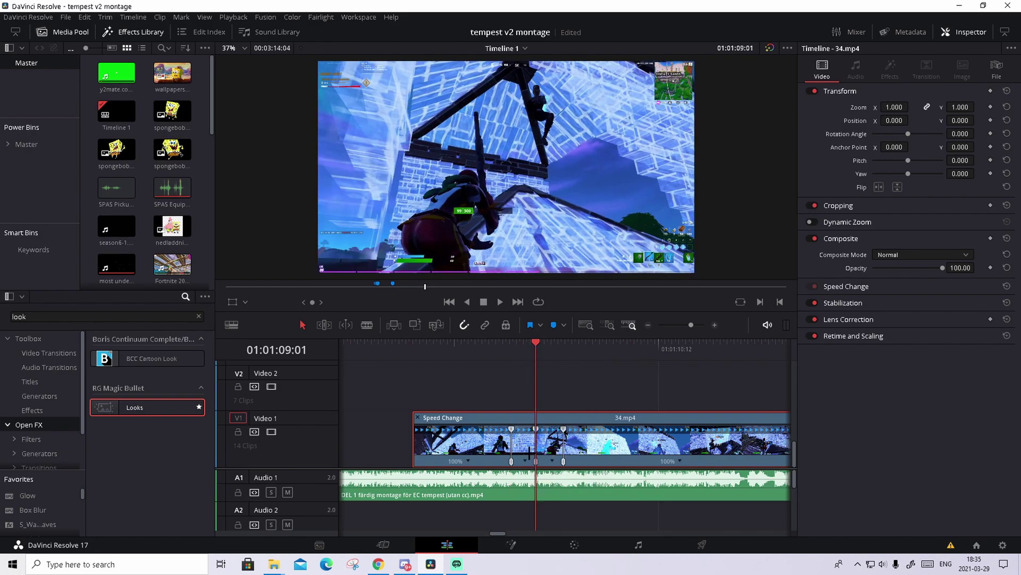
# Open the retime curve of clip 34.mp4 and enlarge the timeline's video area to fit the whole curve
pyautogui.rightClick(522, 460)
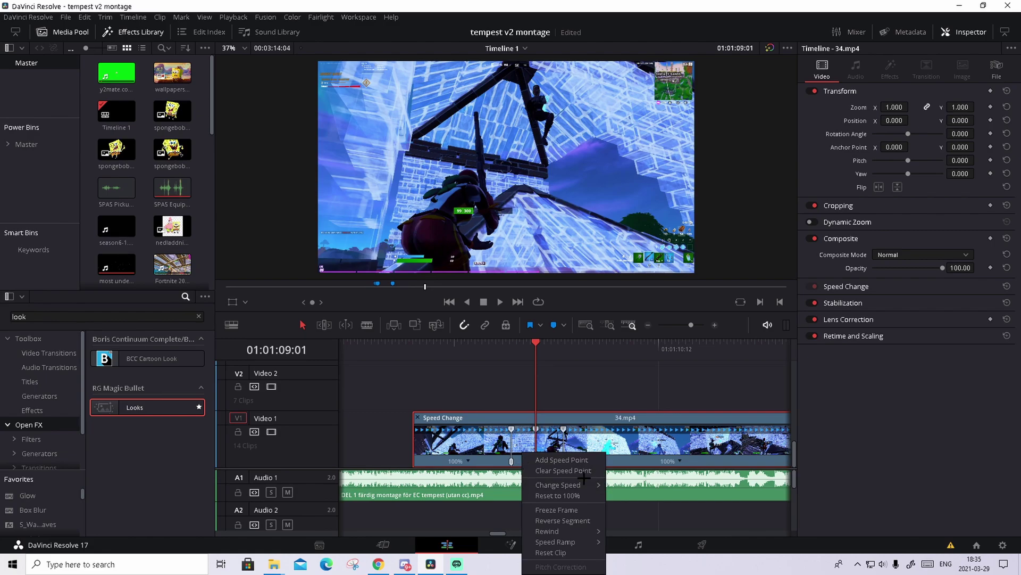
pyautogui.click(613, 385)
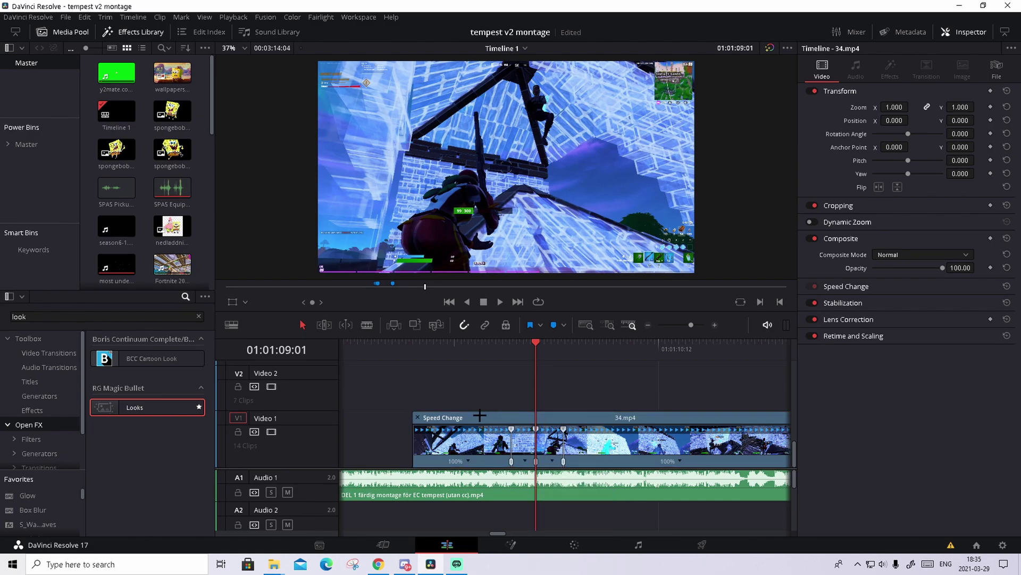
pyautogui.click(465, 432)
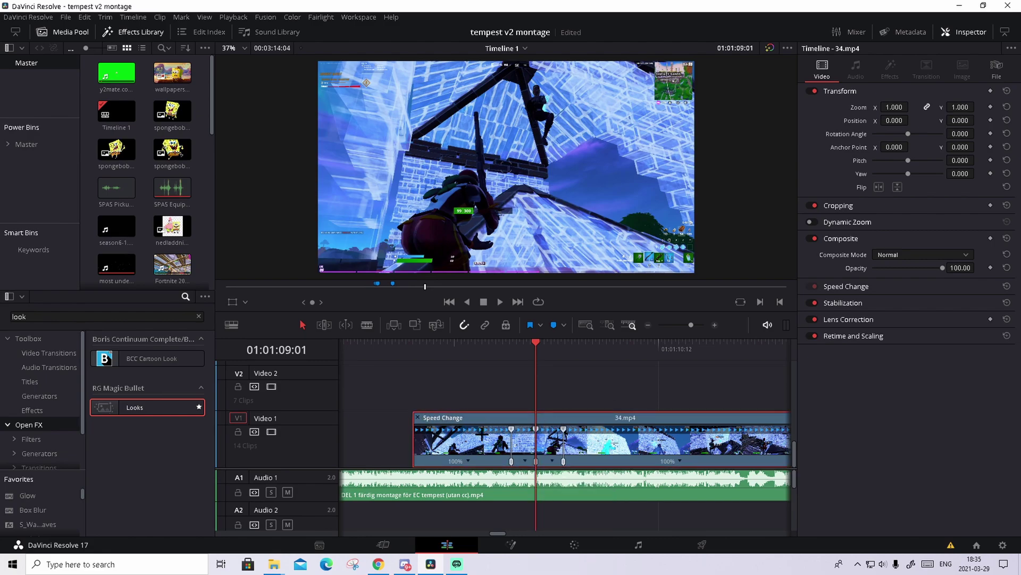
pyautogui.rightClick(486, 443)
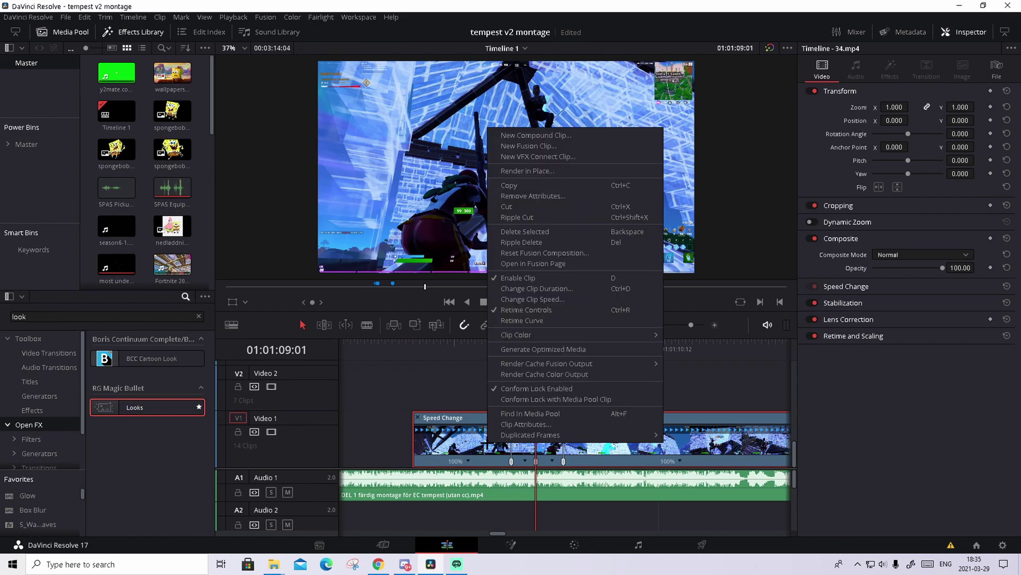
pyautogui.click(563, 320)
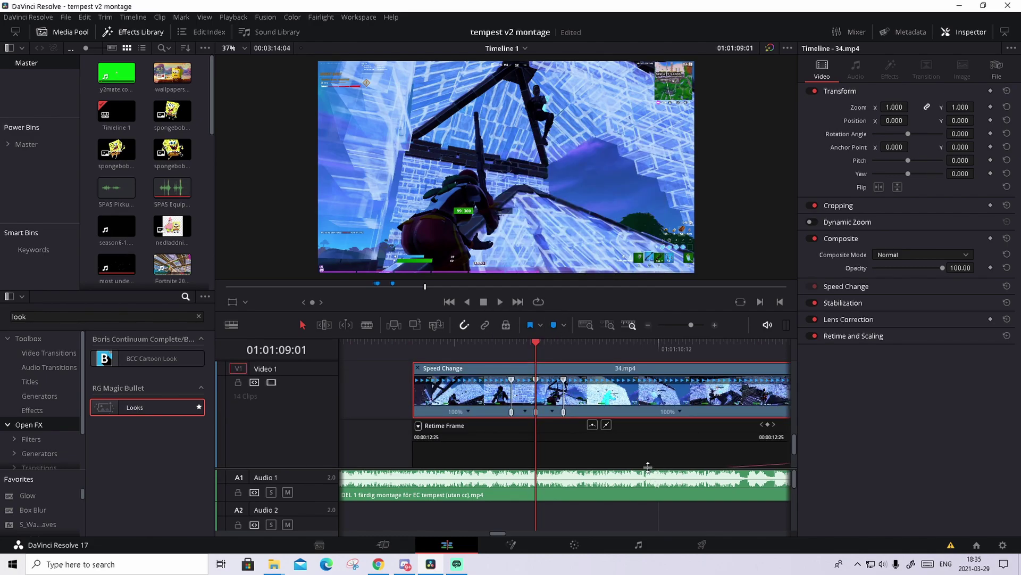
pyautogui.moveTo(647, 465); pyautogui.dragTo(648, 511)
pyautogui.moveTo(618, 337); pyautogui.dragTo(585, 298)
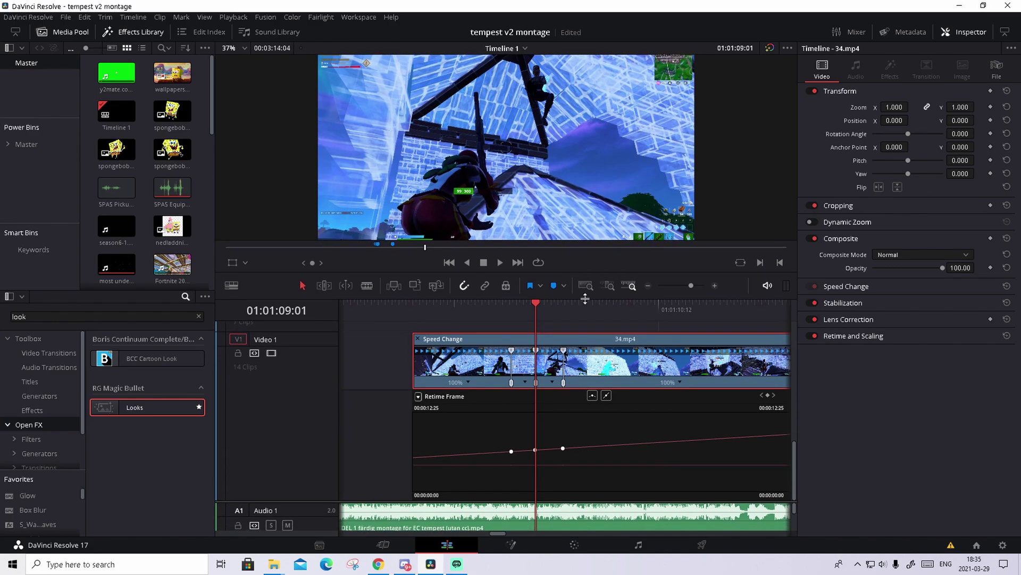
# Switch the clip's curve graph from Retime Frame to Retime Speed
pyautogui.click(418, 395)
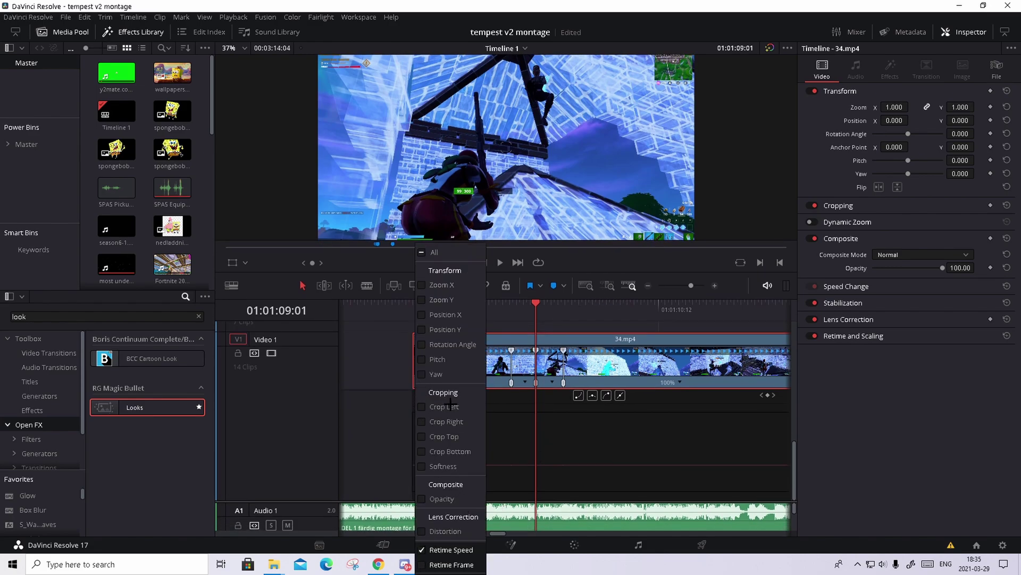
pyautogui.click(564, 471)
pyautogui.click(620, 465)
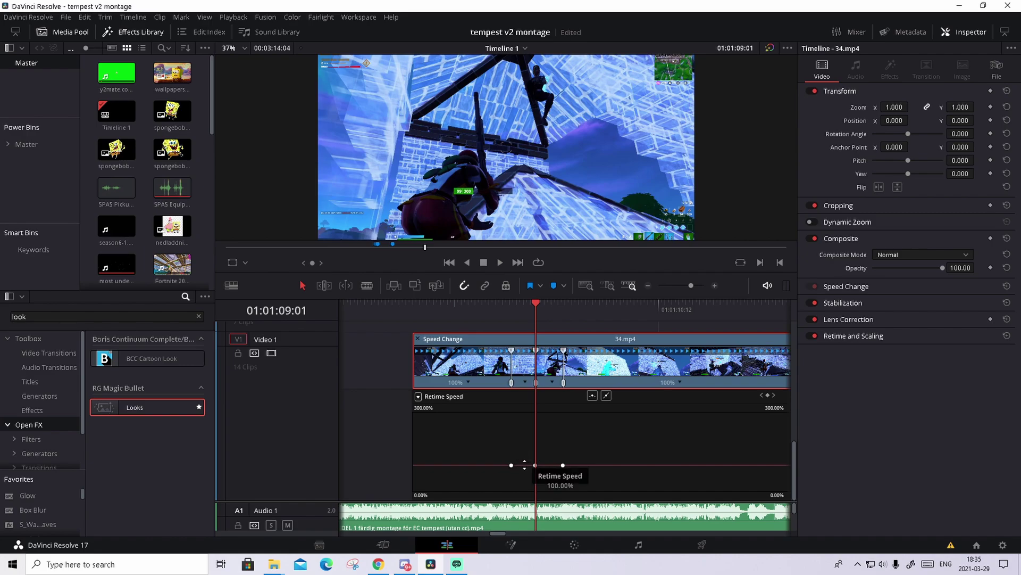
# Lower the speed between the first two speed points to about 45% and raise the next segment's speed well above 100%
pyautogui.moveTo(524, 465); pyautogui.dragTo(523, 538)
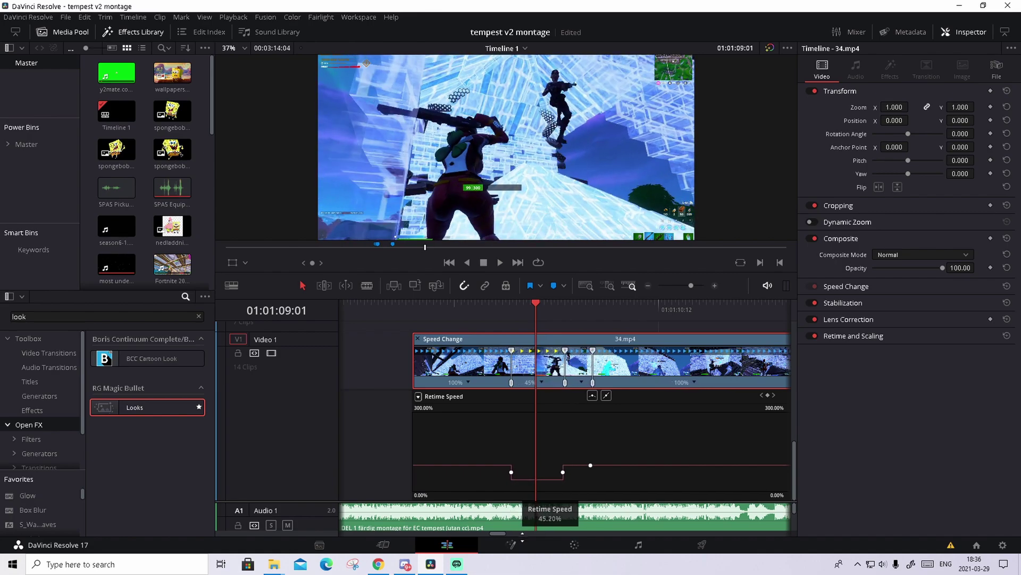
pyautogui.moveTo(522, 533); pyautogui.dragTo(522, 532)
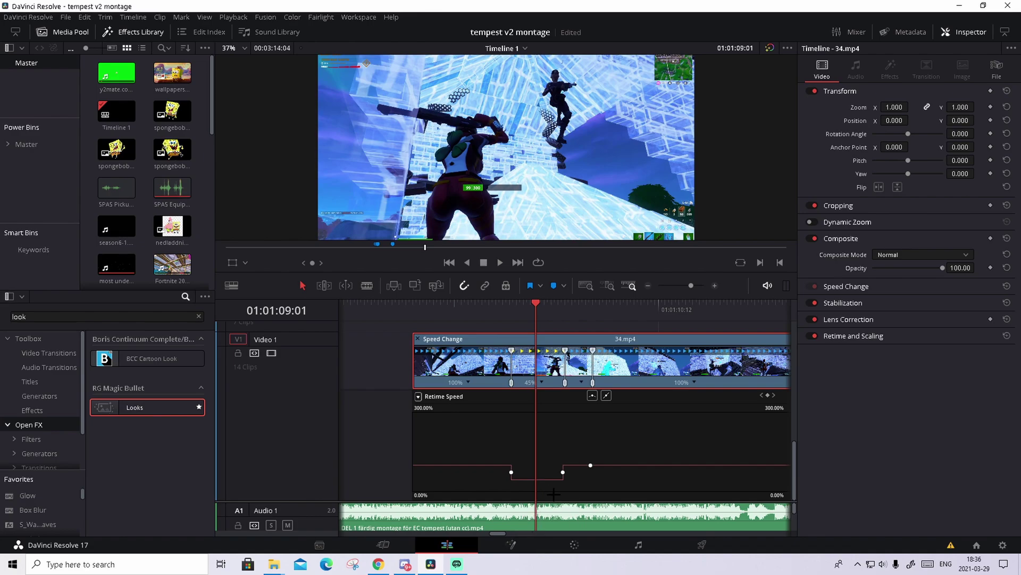
pyautogui.moveTo(573, 463); pyautogui.dragTo(572, 447)
# Play back clip 34.mp4 from near its start to review the speed change
pyautogui.moveTo(557, 377); pyautogui.dragTo(539, 312)
pyautogui.moveTo(536, 311); pyautogui.dragTo(432, 320)
pyautogui.press('space')
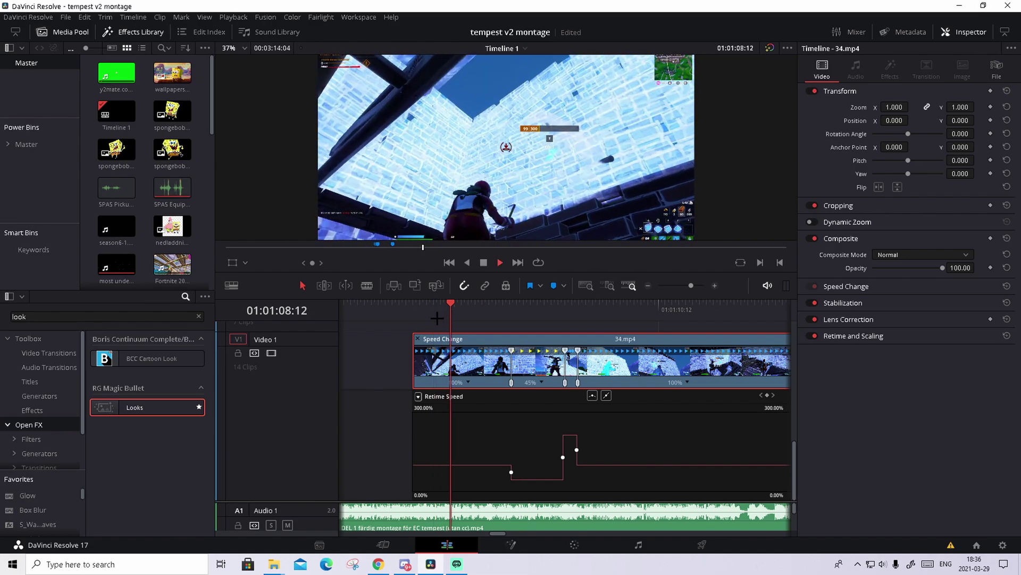
pyautogui.moveTo(496, 315); pyautogui.dragTo(482, 318)
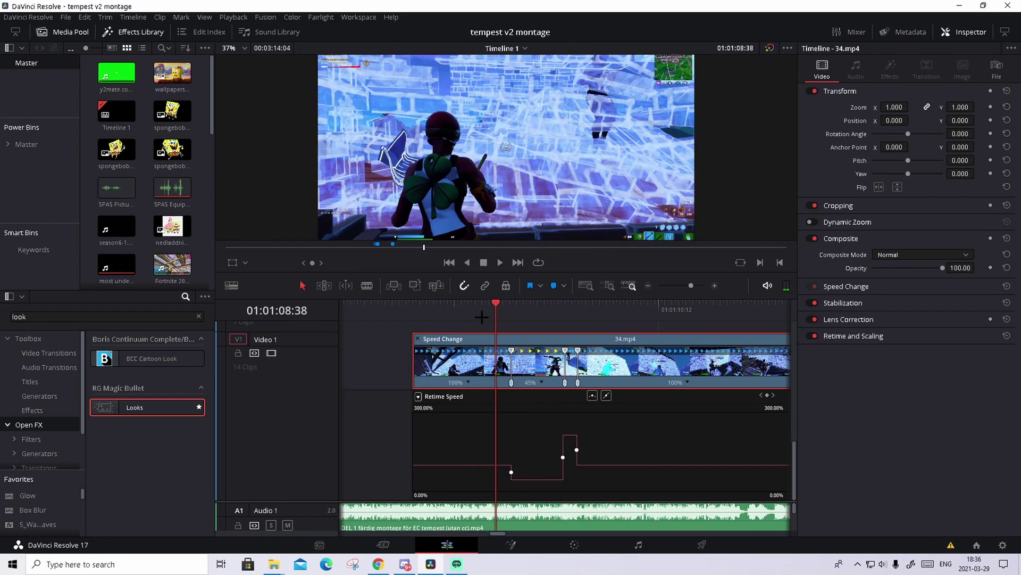
# Lower the slow segment's speed to 44% and play the clip through the ramp
pyautogui.moveTo(540, 479); pyautogui.dragTo(540, 481)
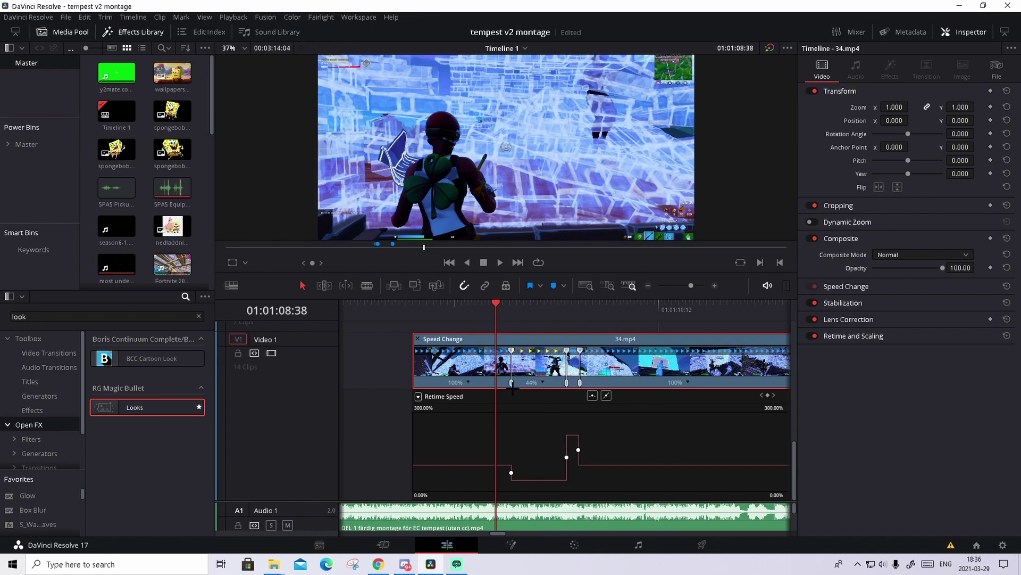
pyautogui.click(484, 311)
pyautogui.press('space')
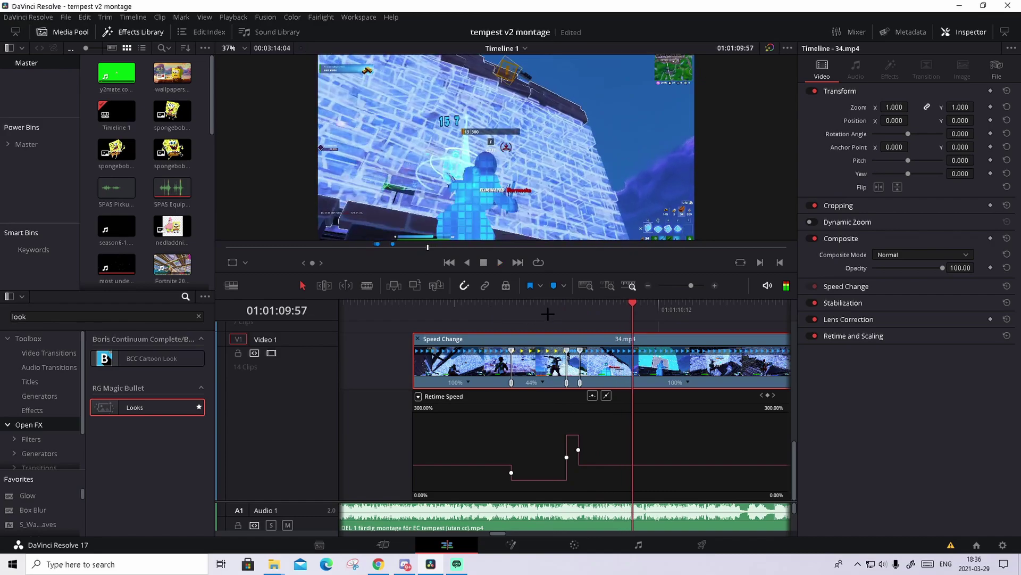
# Smooth the speed point between the slow and fast segments with a Bezier curve and adjust its handles
pyautogui.click(558, 311)
pyautogui.click(568, 458)
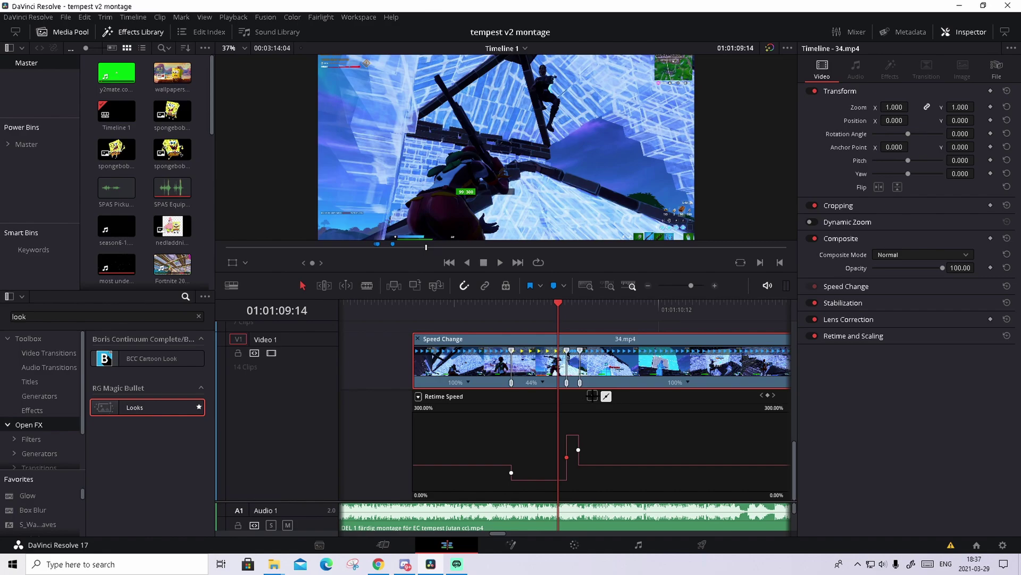
pyautogui.click(592, 396)
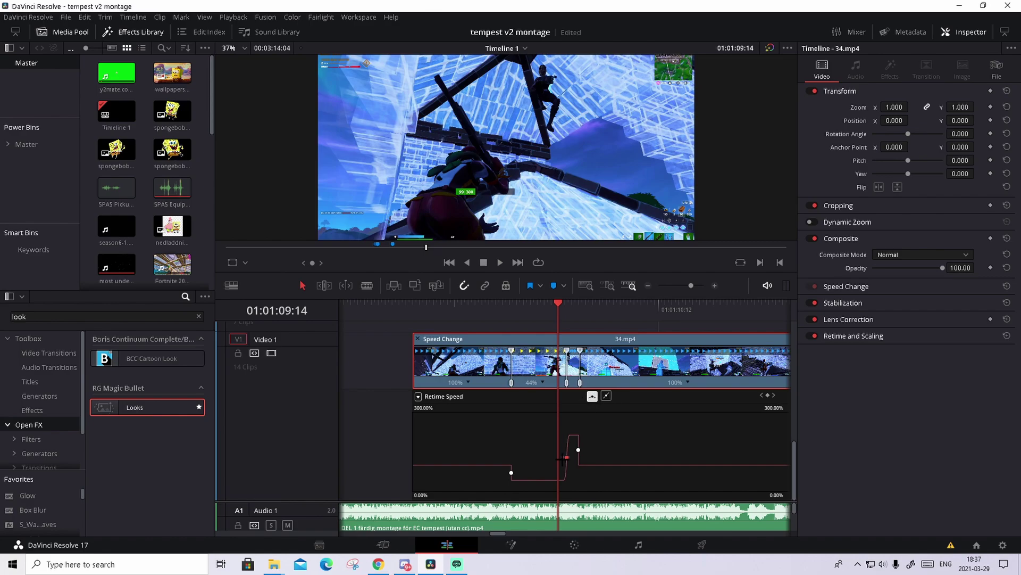
pyautogui.click(713, 285)
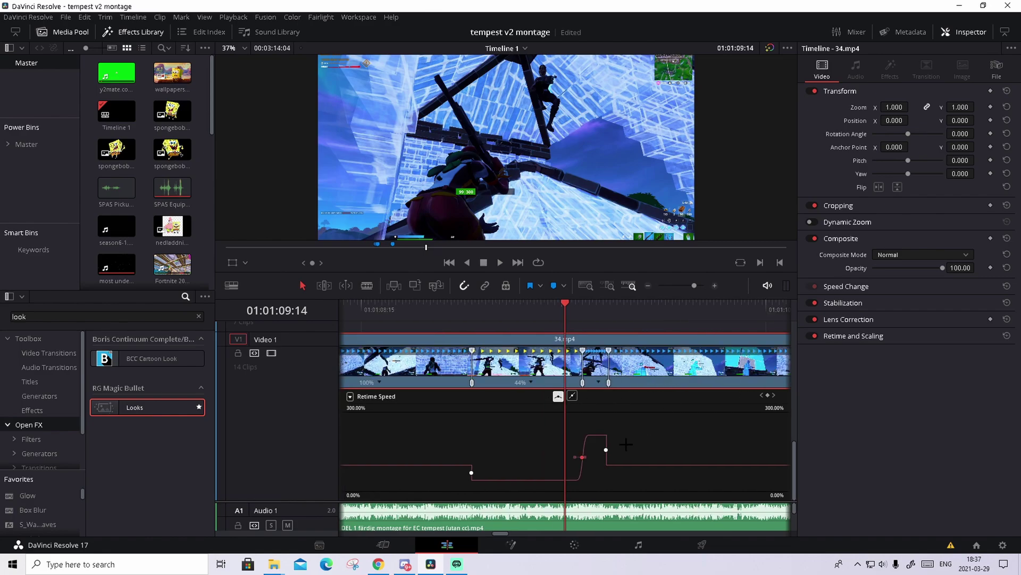
pyautogui.click(574, 456)
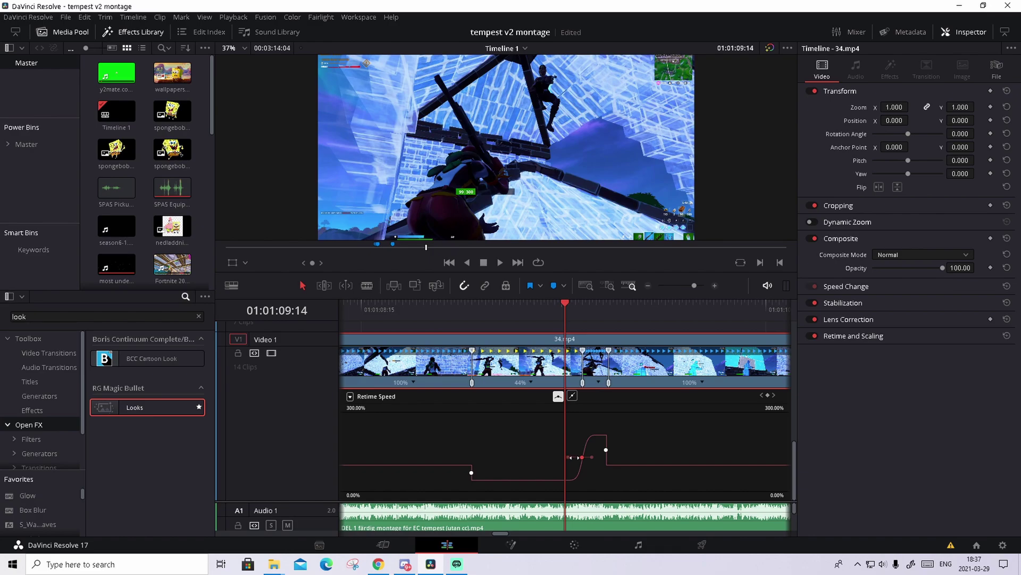
pyautogui.moveTo(567, 457); pyautogui.dragTo(571, 457)
# Play back the smoothed speed ramp to check the transition
pyautogui.moveTo(571, 306); pyautogui.dragTo(431, 295)
pyautogui.press('space')
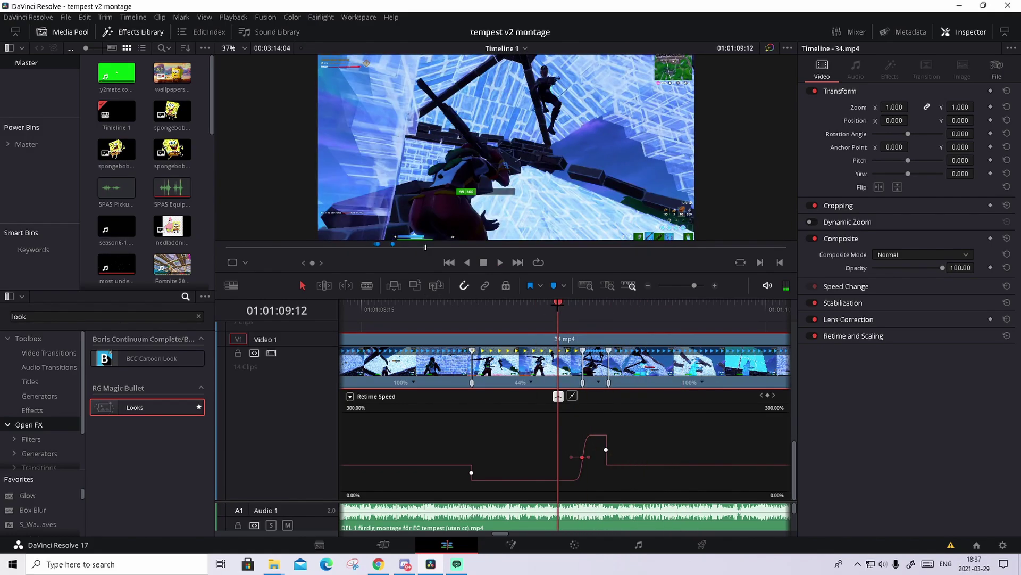
pyautogui.press('/')
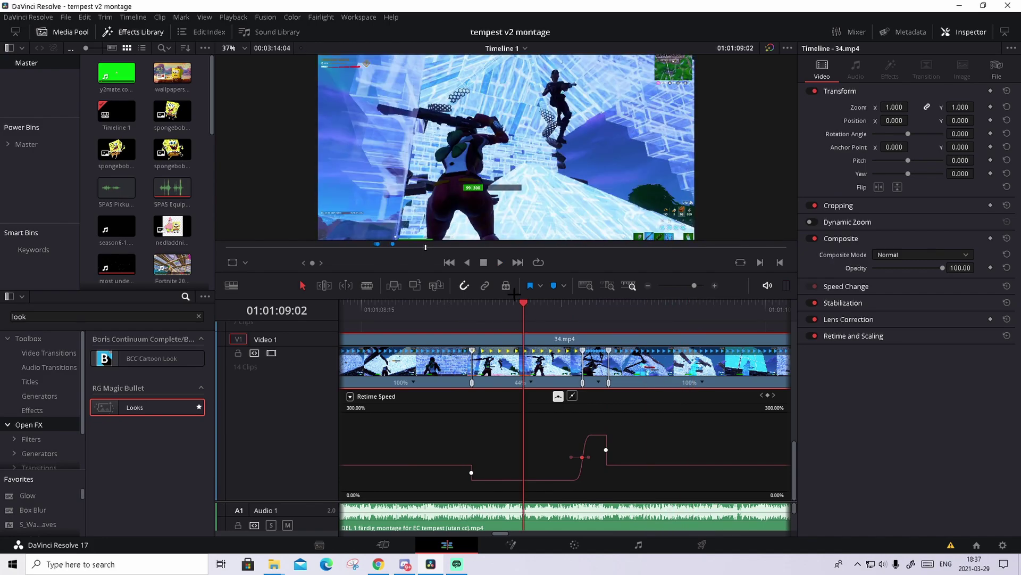
# Hide the retime controls and close the curve graph on clip 34.mp4
pyautogui.click(684, 286)
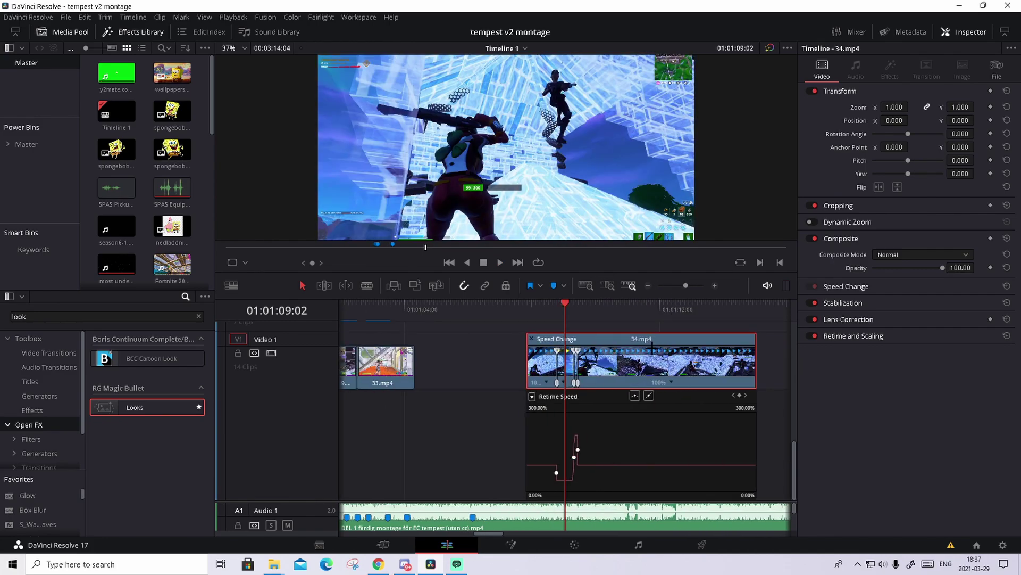
pyautogui.hotkey('ctrl', 'r')
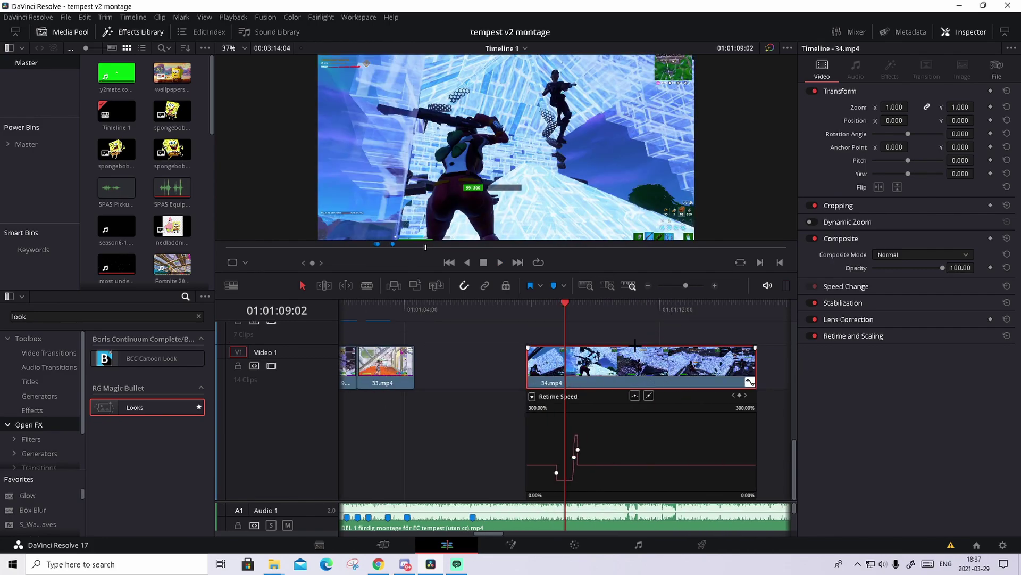
pyautogui.click(751, 382)
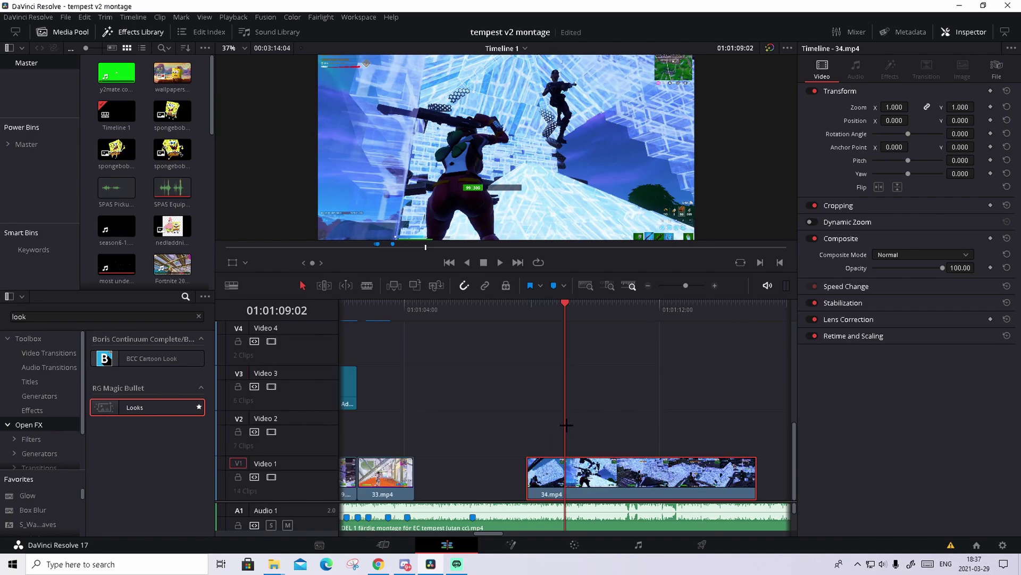
# Play clip 34.mp4 up to the elimination shot and add a marker at 01:01:09:27
pyautogui.press('space')
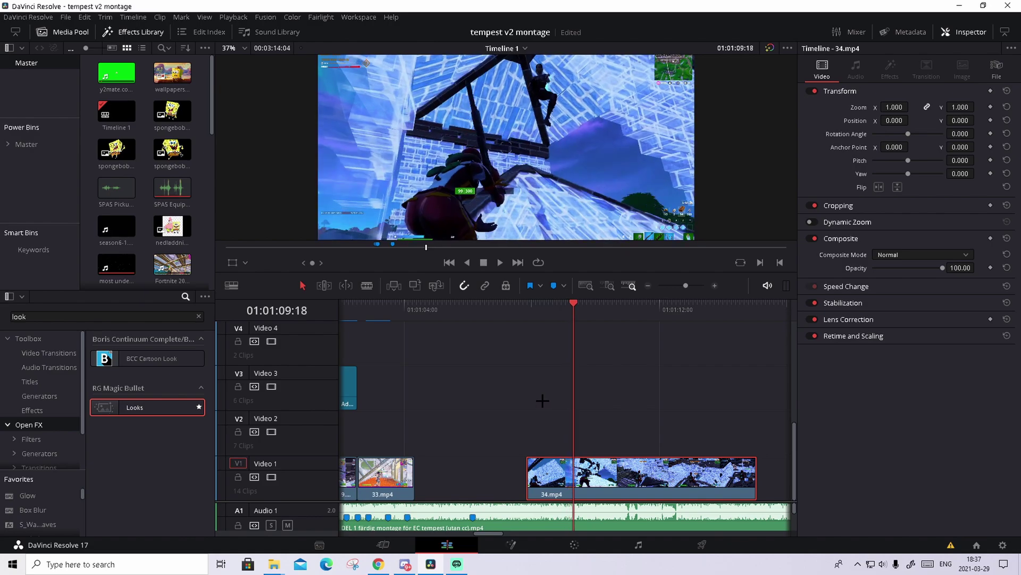
pyautogui.press('space')
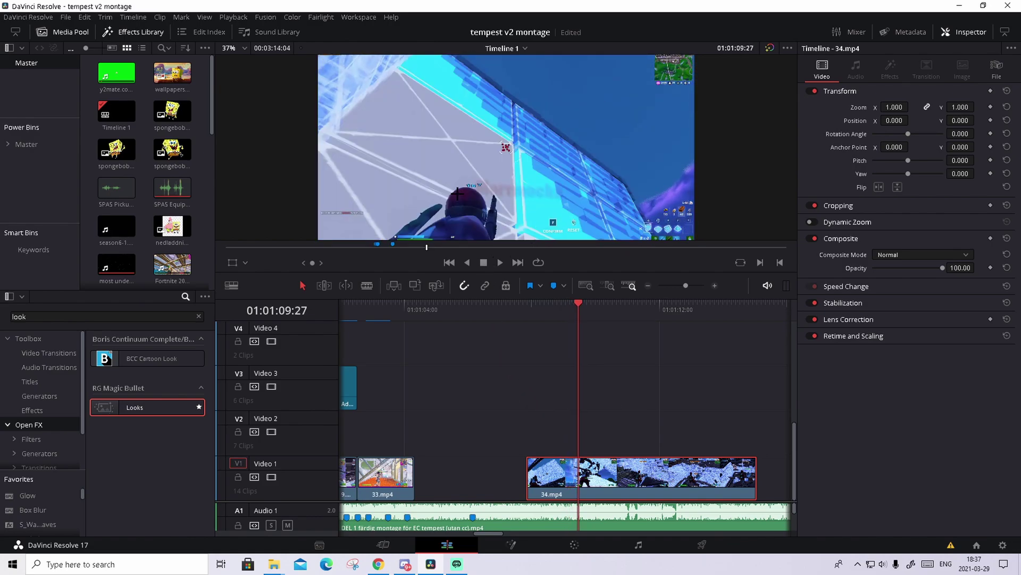
pyautogui.press('m')
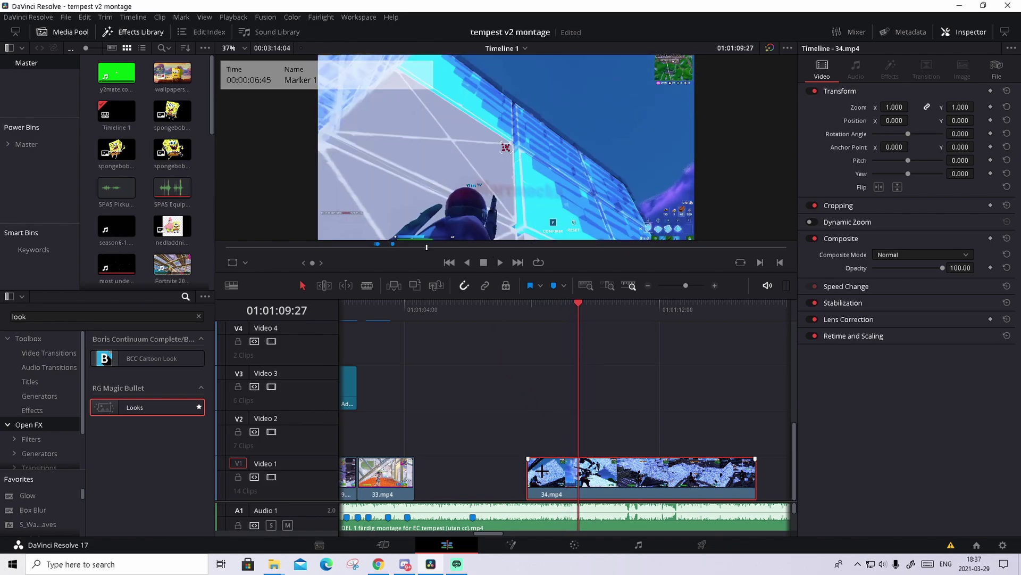
# Play the music track around its last beat marker to hear where the beat falls
pyautogui.click(531, 511)
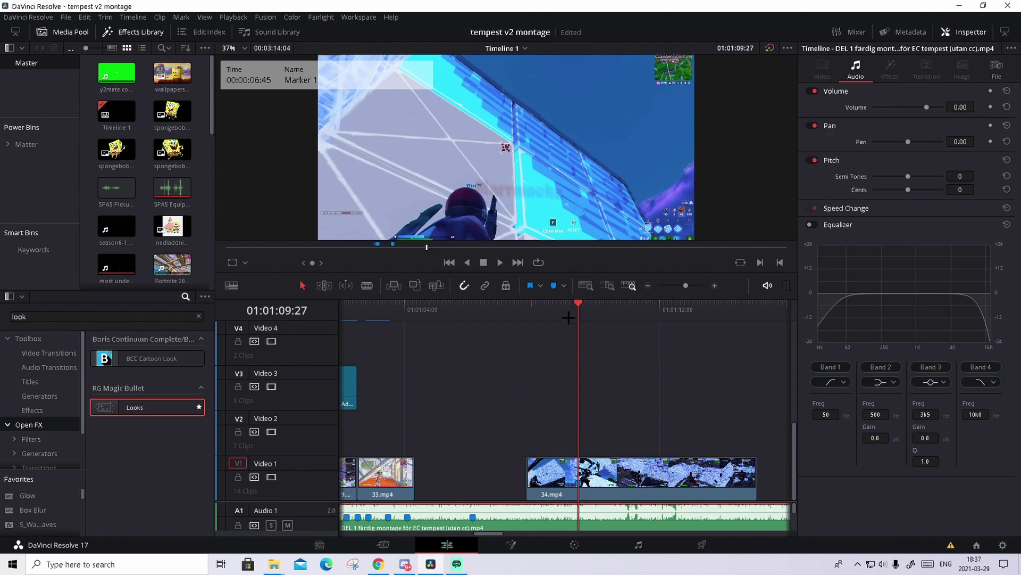
pyautogui.moveTo(493, 302); pyautogui.dragTo(449, 302)
pyautogui.press('space')
pyautogui.press('space')
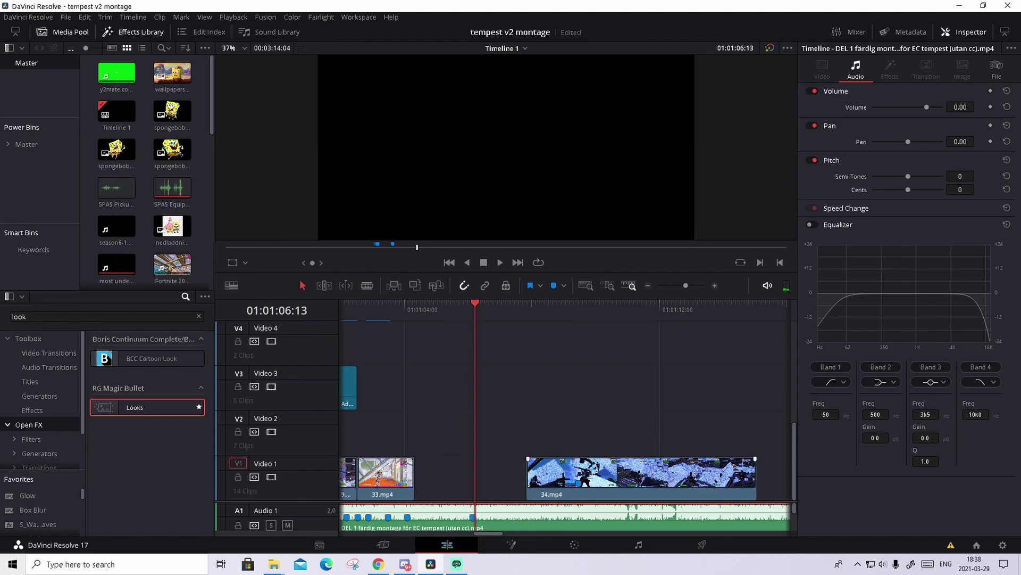
# Move clip 34.mp4 so its elimination marker aligns with the last music beat marker, and adjust its start to meet 33.mp4
pyautogui.moveTo(534, 484); pyautogui.dragTo(548, 483)
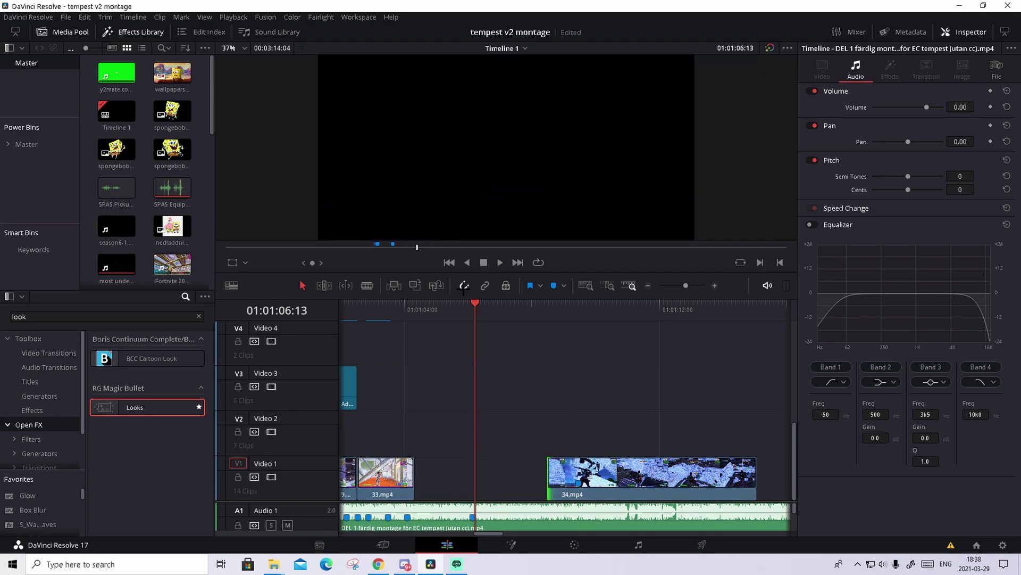
pyautogui.moveTo(649, 481); pyautogui.dragTo(543, 482)
pyautogui.moveTo(474, 322); pyautogui.dragTo(510, 325)
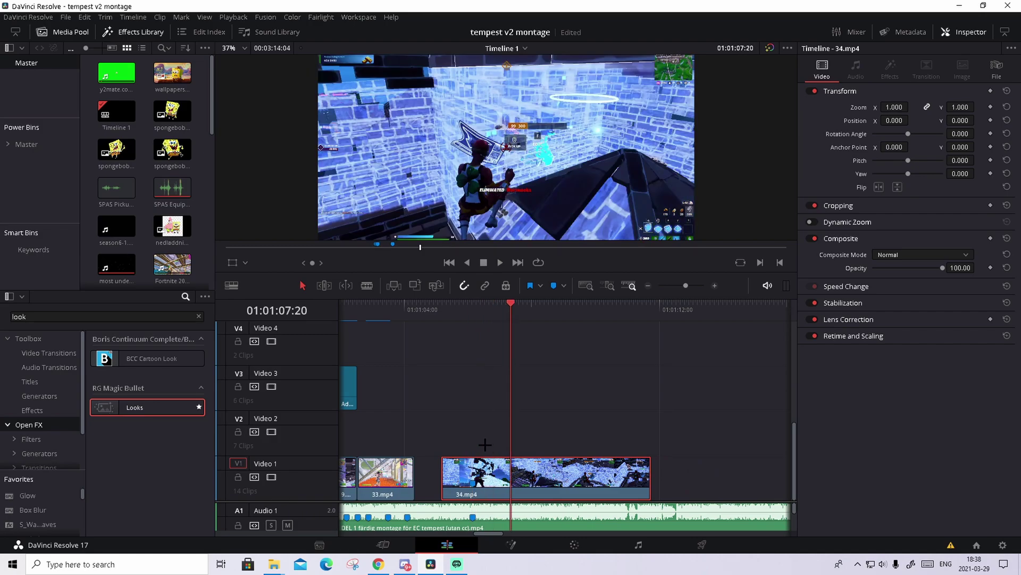
pyautogui.moveTo(449, 475); pyautogui.dragTo(416, 475)
# Play back clip 34.mp4 from its start to check the beat sync, and park the playhead at the beat marker
pyautogui.click(467, 316)
pyautogui.moveTo(467, 316); pyautogui.dragTo(413, 313)
pyautogui.press('space')
pyautogui.rightClick(422, 309)
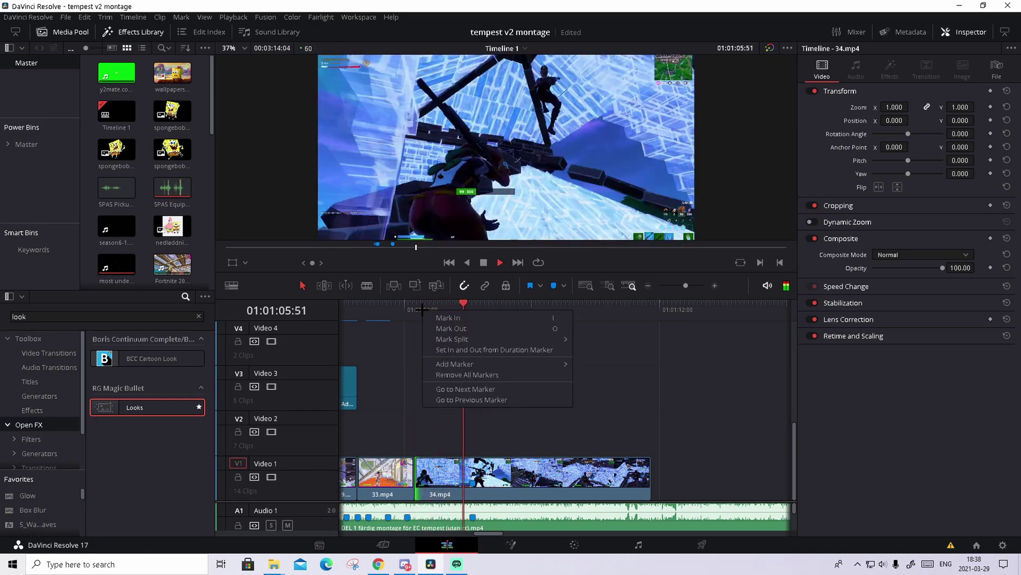
pyautogui.click(507, 460)
pyautogui.press('space')
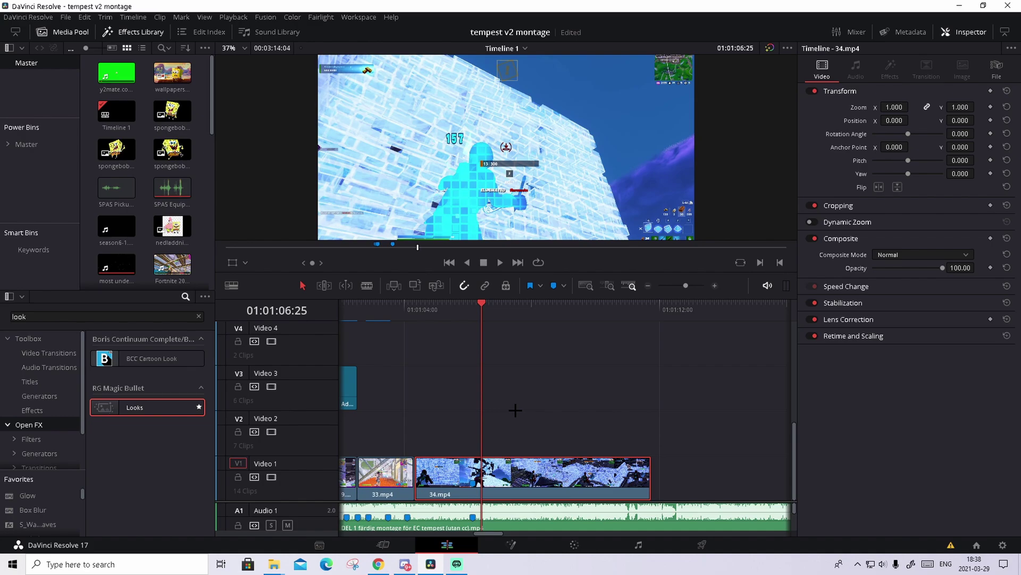
pyautogui.click(471, 309)
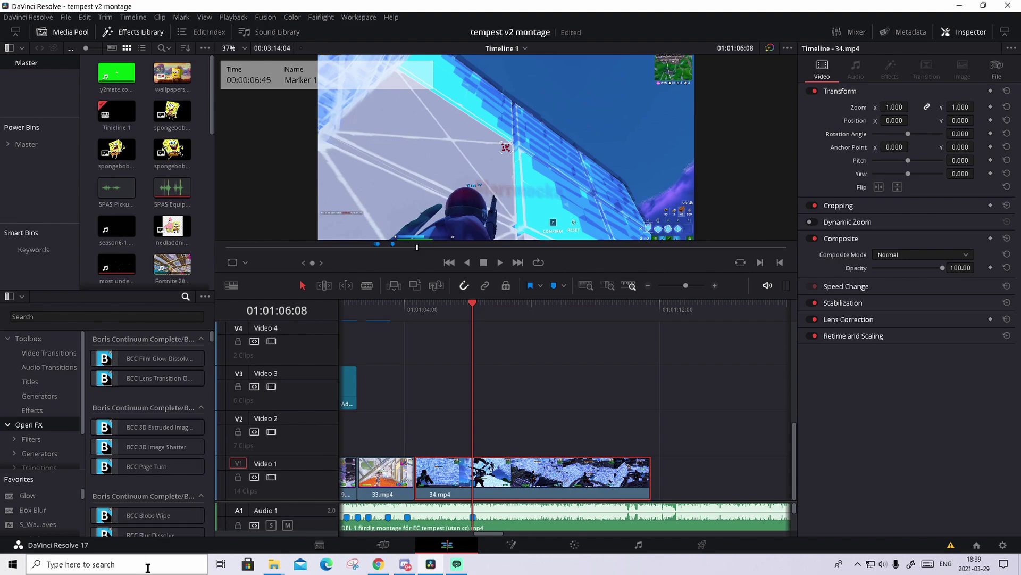
# Search Windows for %localappdata% and open that folder in File Explorer
pyautogui.click(73, 566)
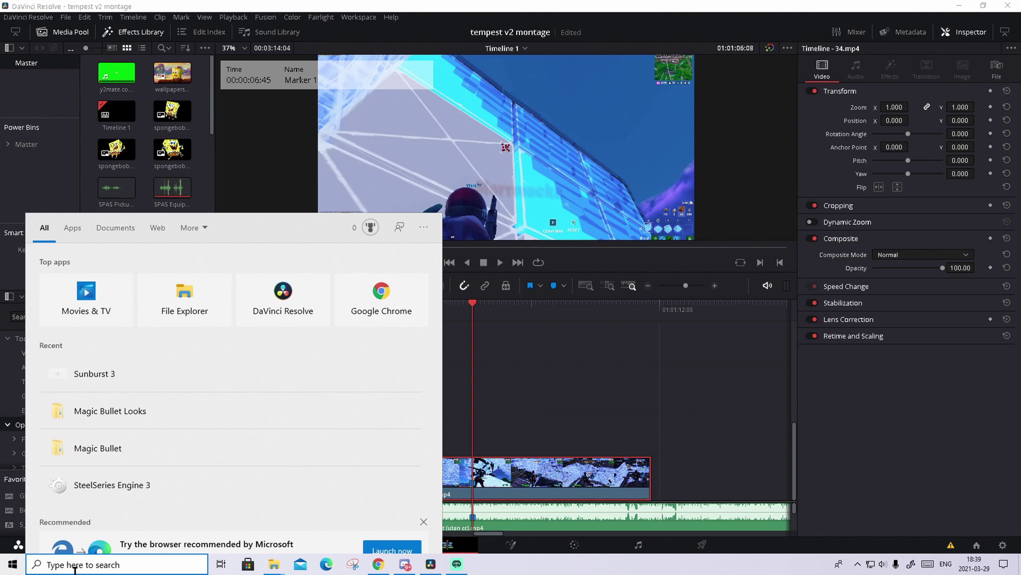
pyautogui.write('%')
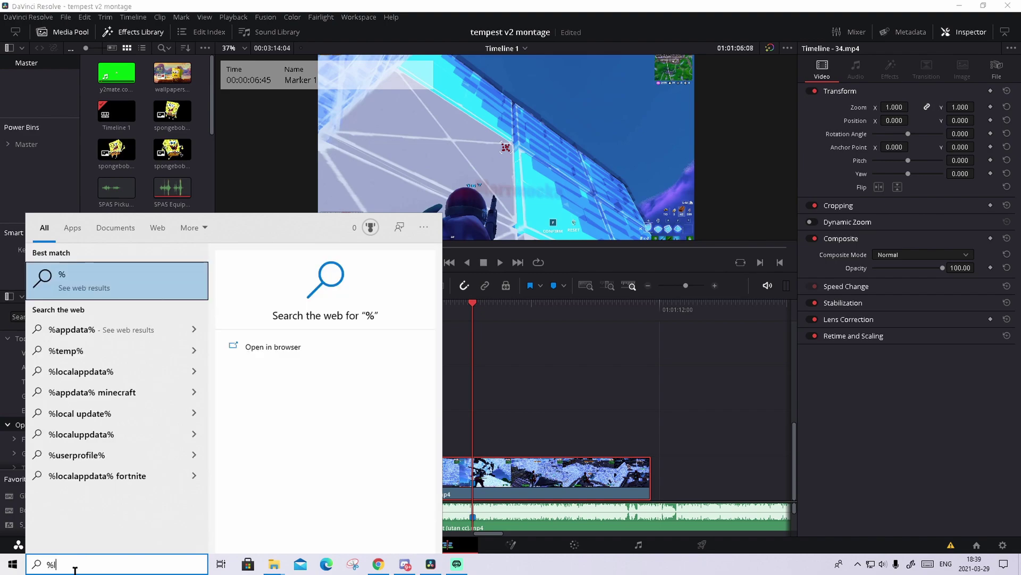
pyautogui.write('localappdata')
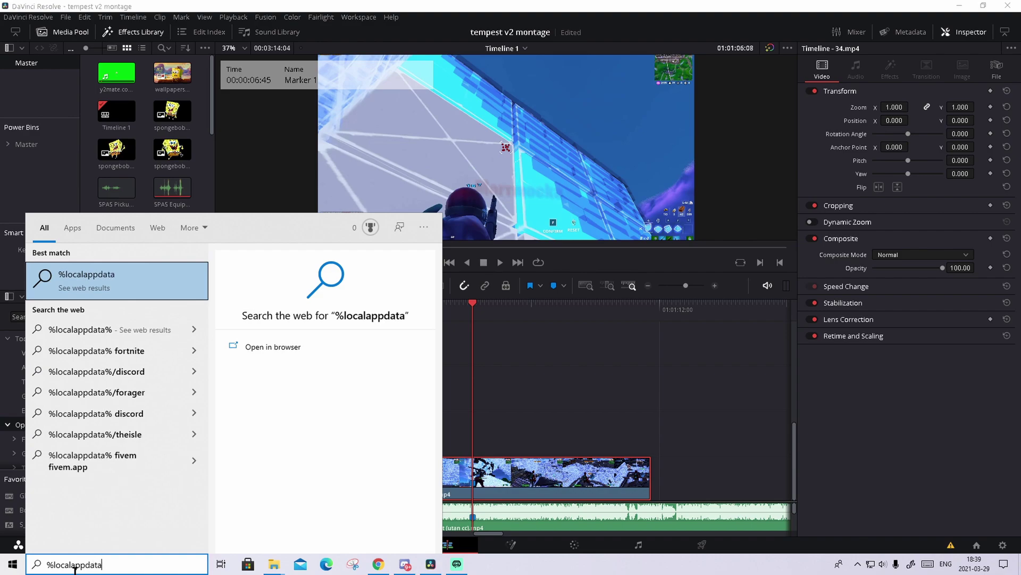
pyautogui.write('%')
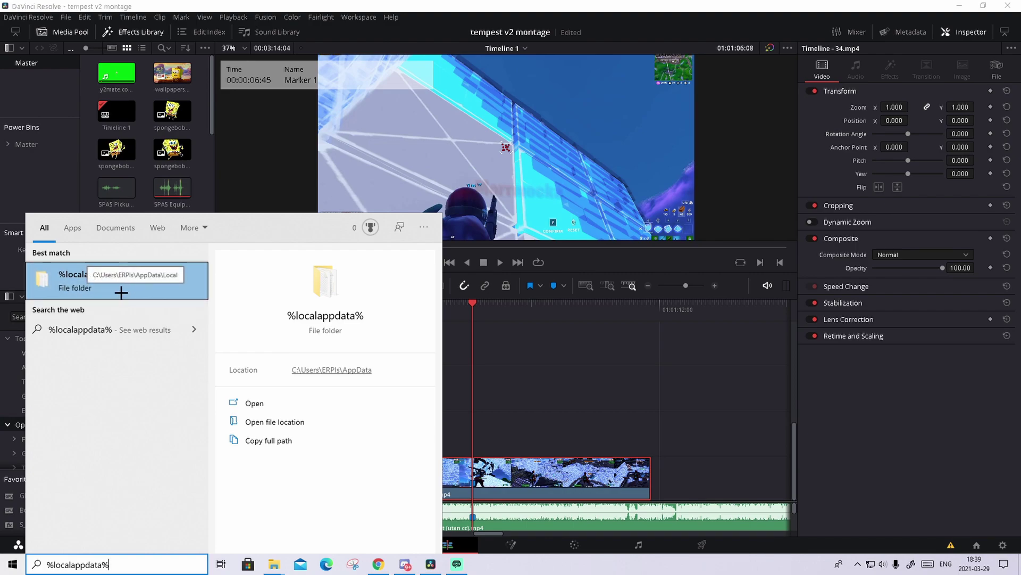
pyautogui.click(96, 290)
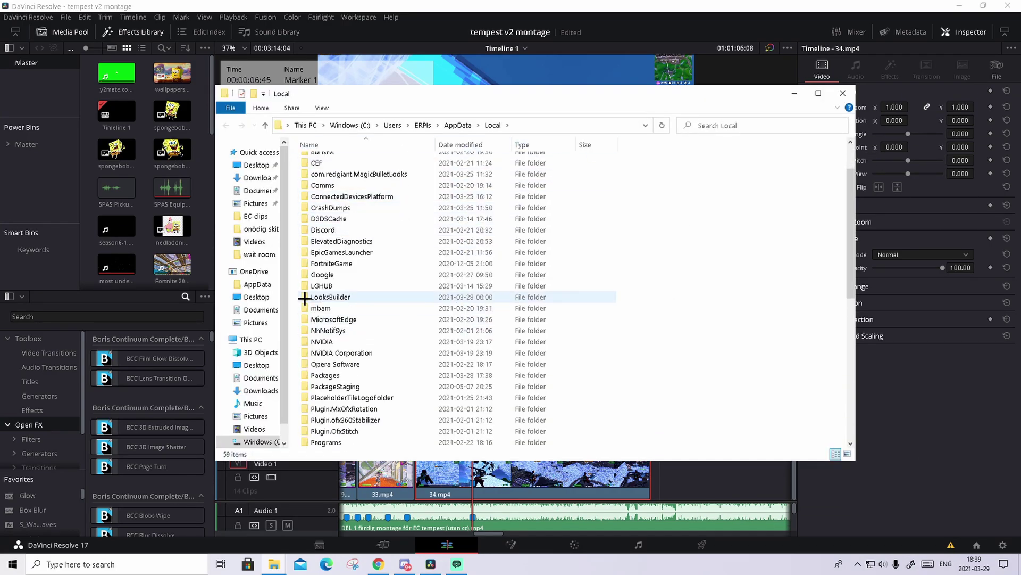
# Open the Custom folder inside LooksBuilder > Looks, where custom Magic Bullet looks are stored
pyautogui.doubleClick(360, 297)
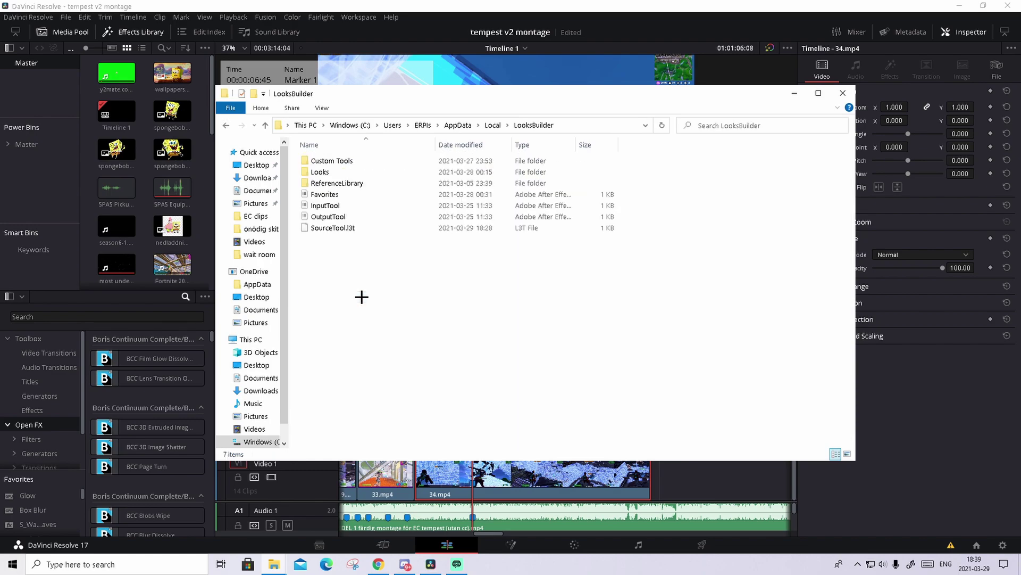
pyautogui.doubleClick(400, 172)
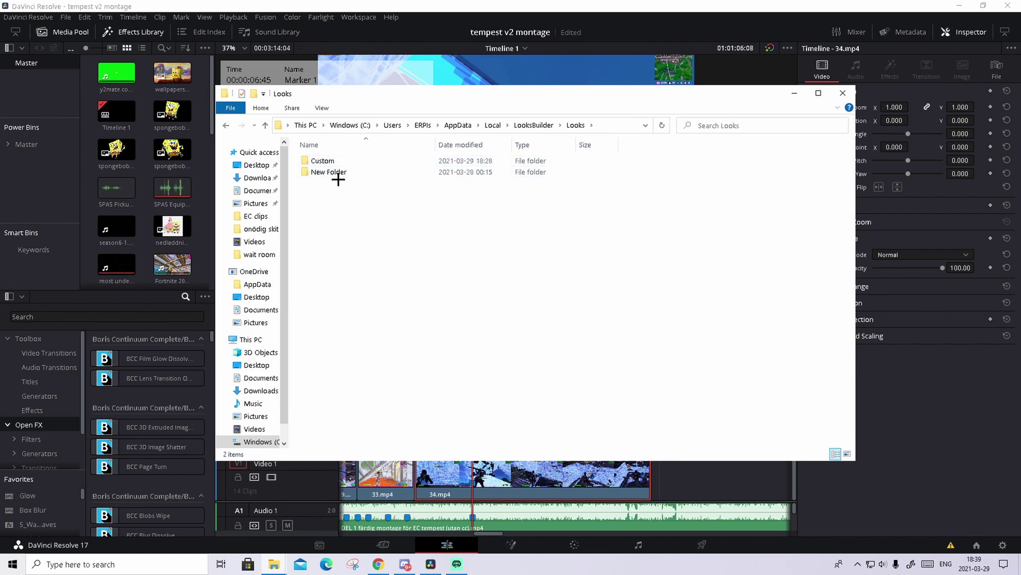
pyautogui.doubleClick(366, 161)
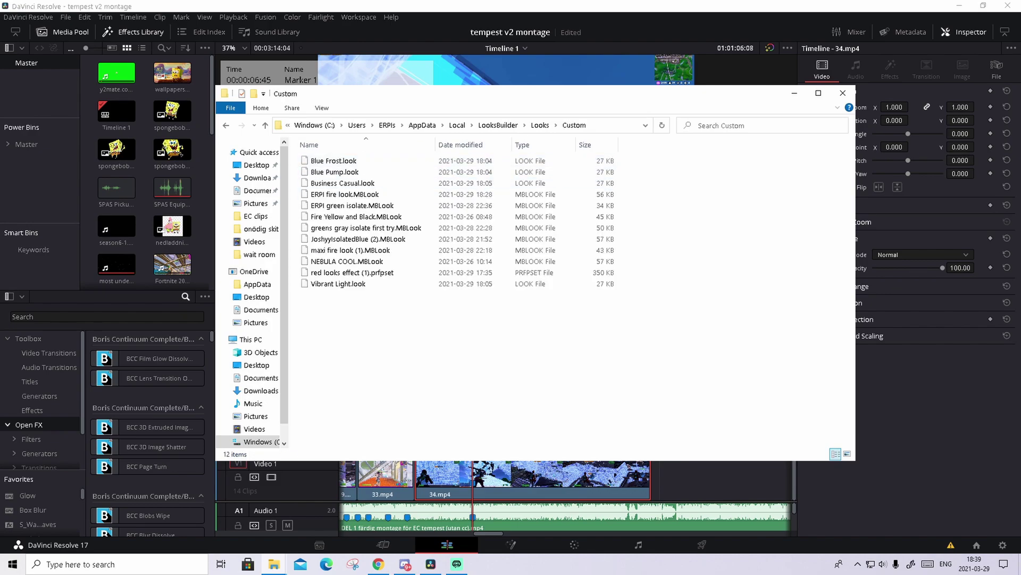
# Place the Downloads window beside the Custom folder, select ERPI fire look.MBLook, close the Custom folder and return to DaVinci Resolve
pyautogui.moveTo(1020, 91); pyautogui.dragTo(839, 66)
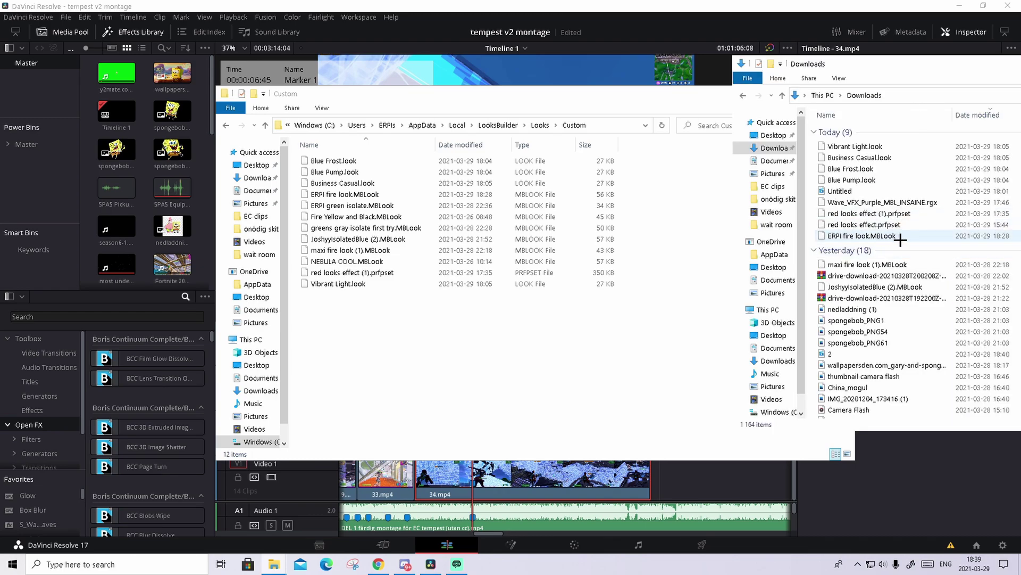
pyautogui.moveTo(885, 236); pyautogui.dragTo(843, 236)
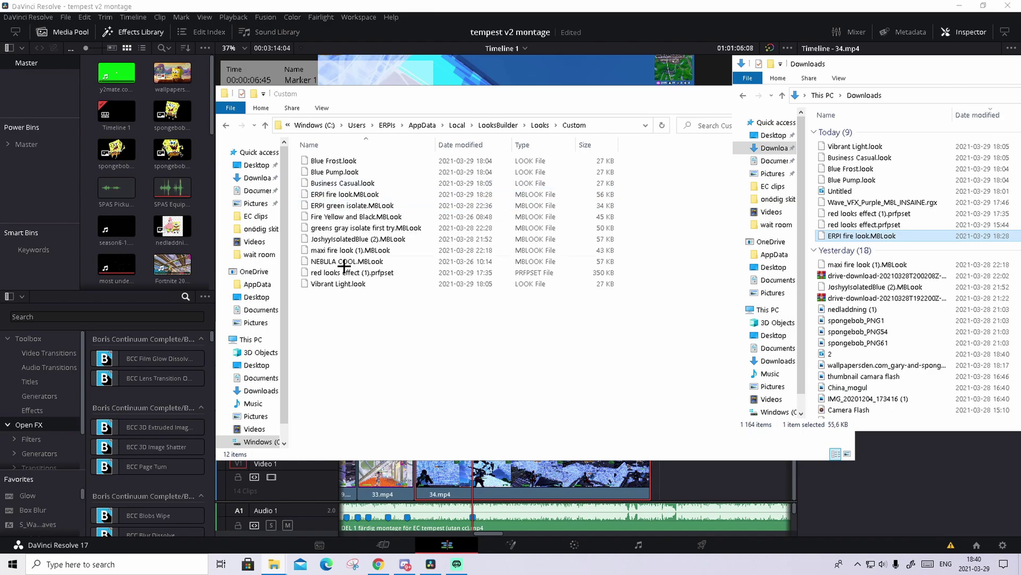
pyautogui.click(284, 213)
pyautogui.click(843, 94)
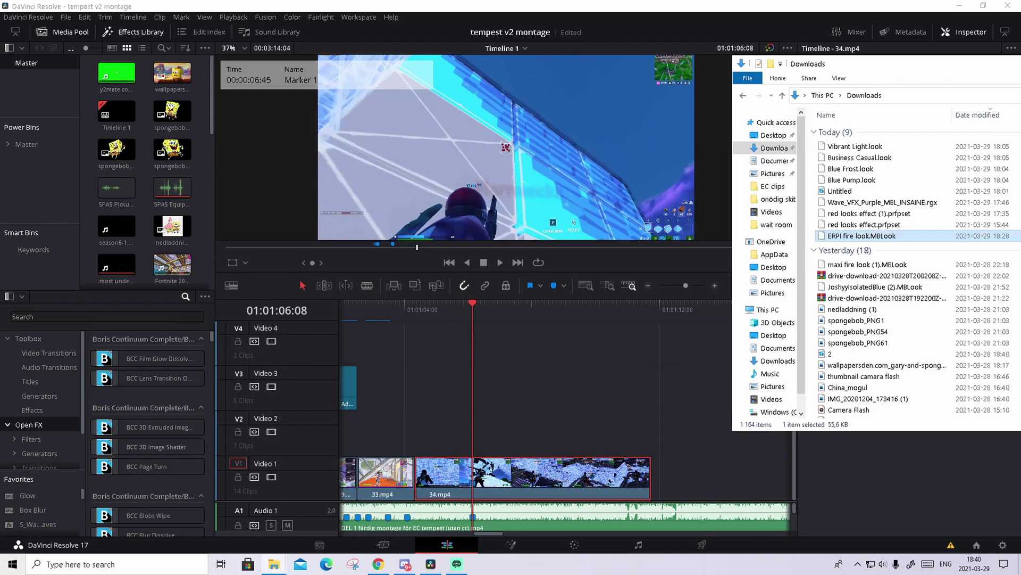
pyautogui.hotkey('alt', 'Tab')
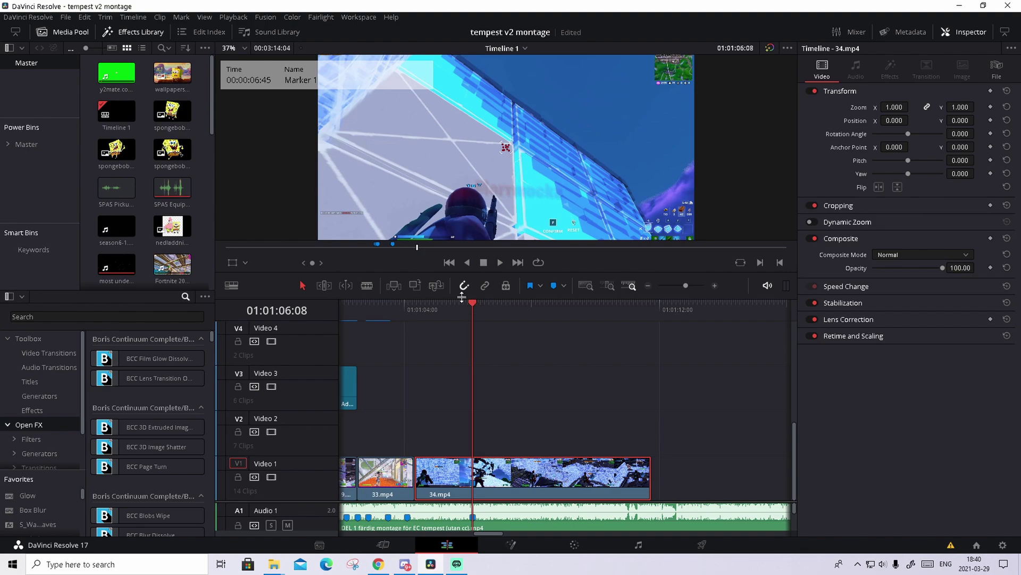
# Add an Adjustment Clip on Video 2 above 34.mp4, starting at 01:01:05:19 and trimmed to end at the beat marker
pyautogui.click(32, 411)
pyautogui.moveTo(148, 360); pyautogui.dragTo(442, 438)
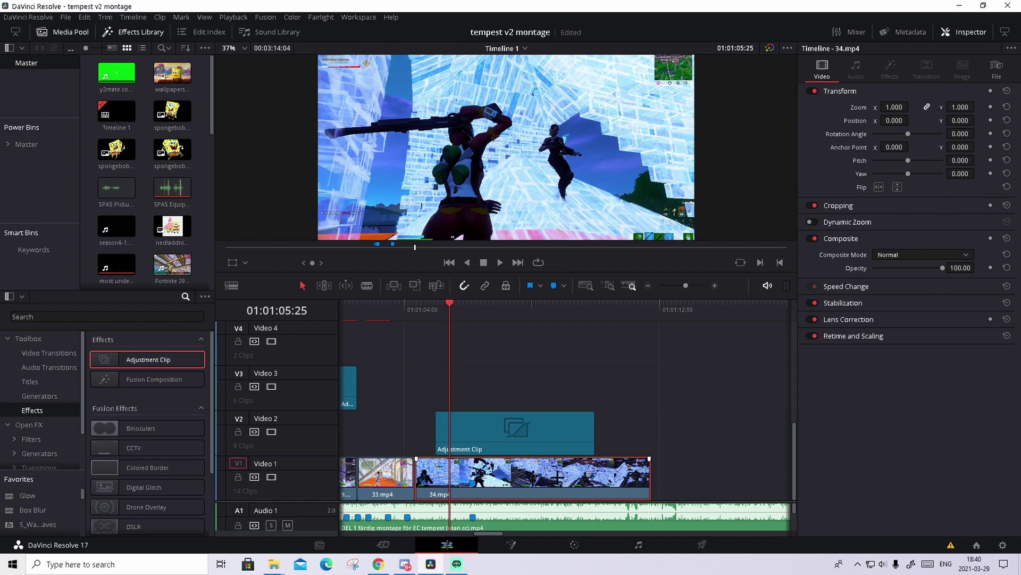
pyautogui.press('Left')
pyautogui.press('Left')
pyautogui.press('Left')
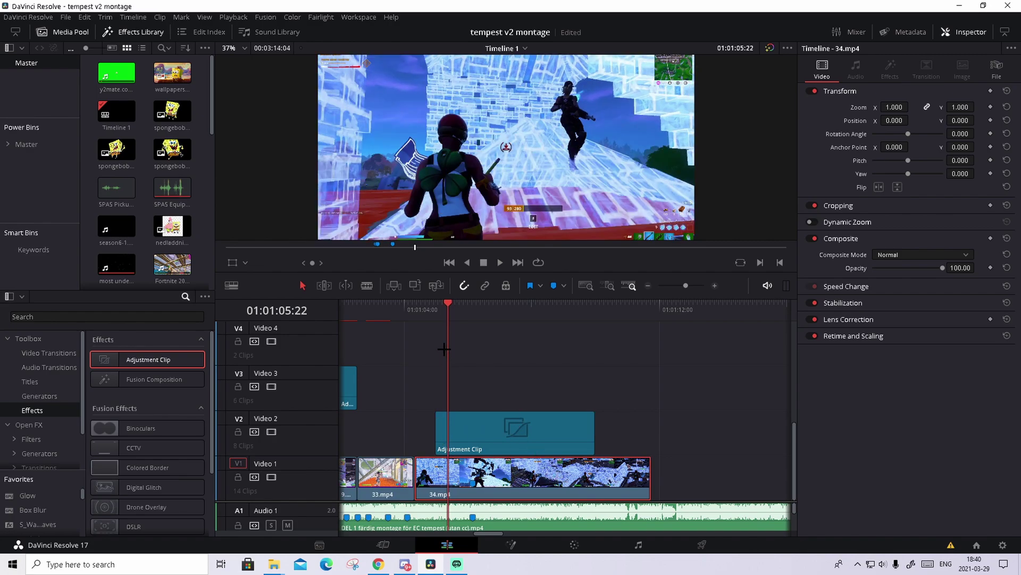
pyautogui.press('Right')
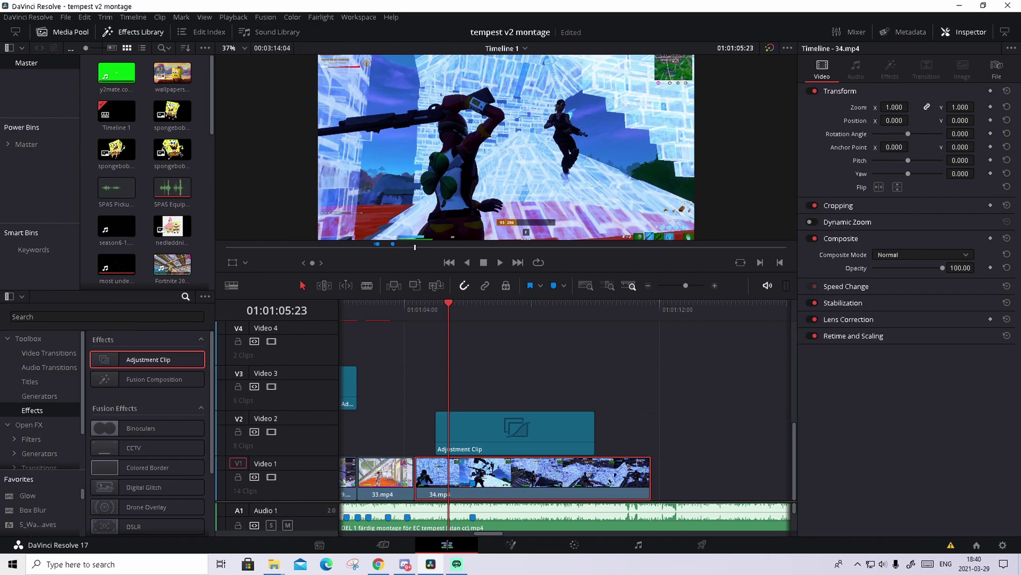
pyautogui.press('Left')
pyautogui.press('Left')
pyautogui.press('Left')
pyautogui.press('Left')
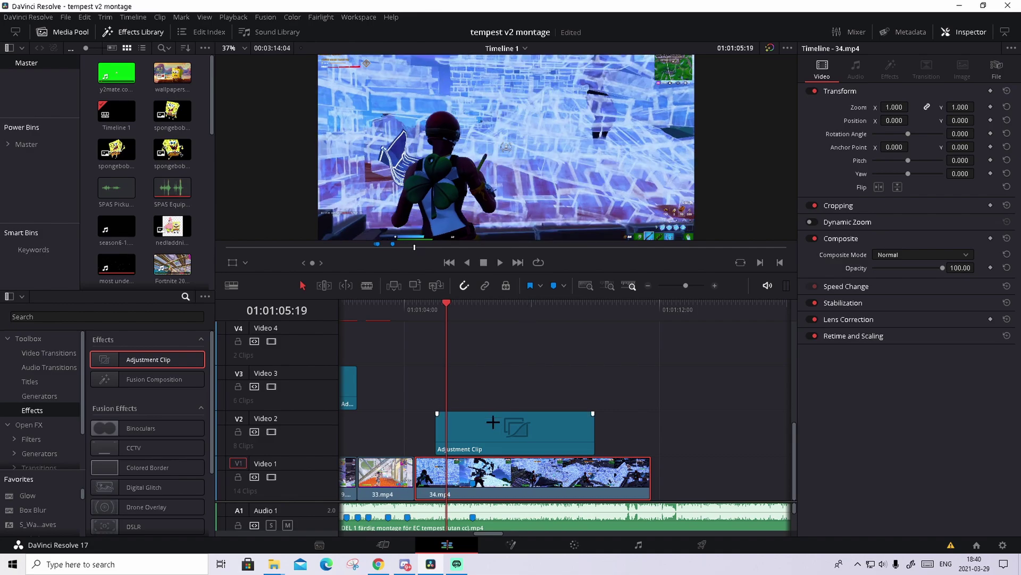
pyautogui.moveTo(493, 422); pyautogui.dragTo(503, 423)
pyautogui.moveTo(599, 429); pyautogui.dragTo(472, 432)
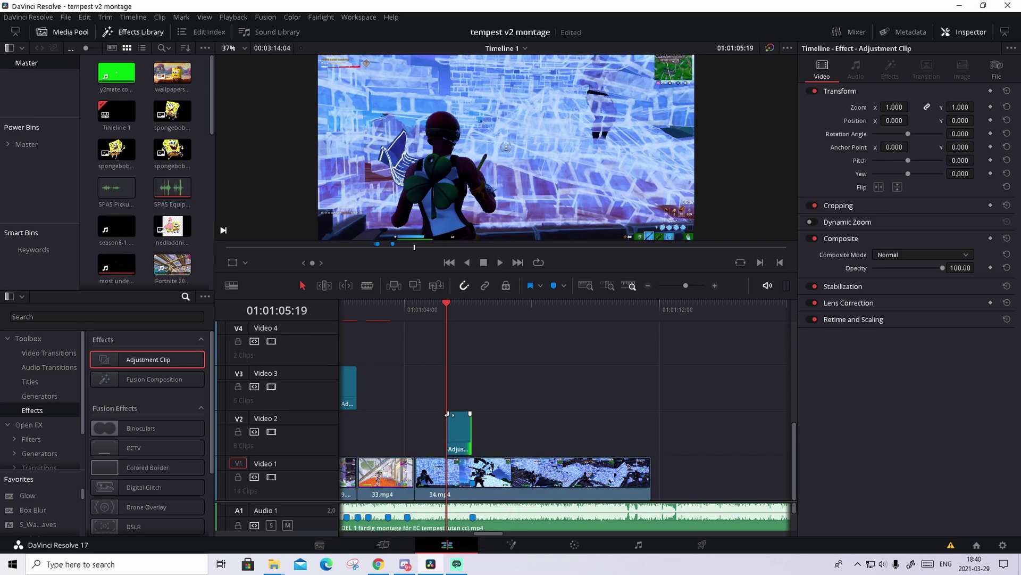
# Find the RG Magic Bullet Looks effect in Open FX and apply it to the adjustment clip
pyautogui.click(38, 423)
pyautogui.click(99, 313)
pyautogui.write('look')
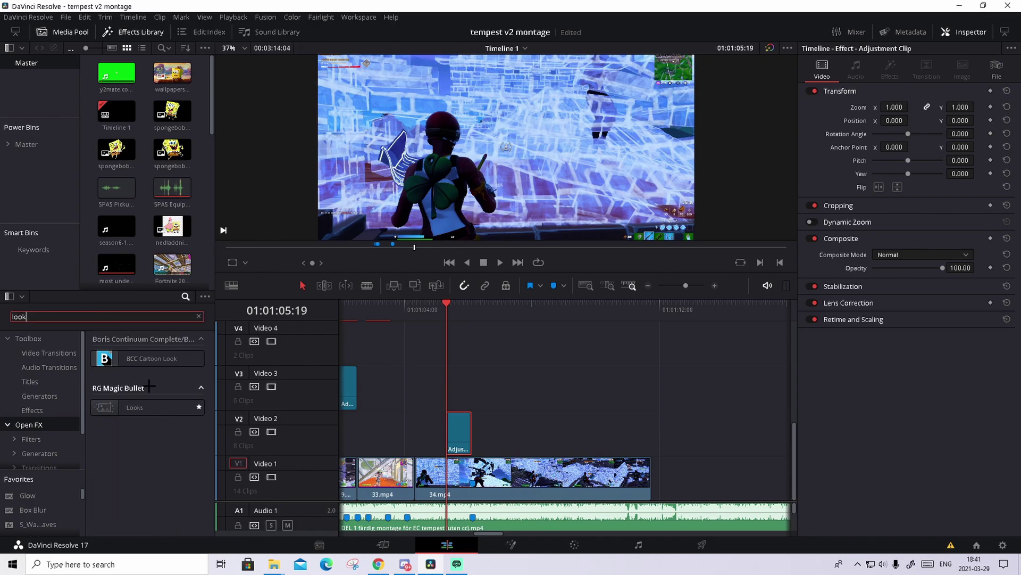
pyautogui.write('s')
pyautogui.moveTo(139, 358); pyautogui.dragTo(459, 424)
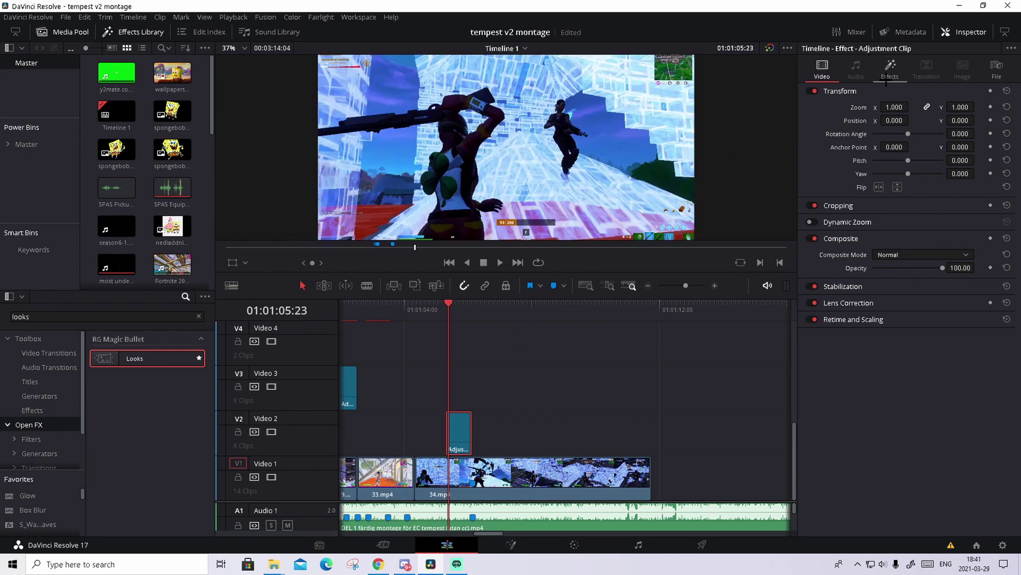
# Edit the adjustment clip's Looks effect, choose the custom ERPI fire look, inspect its Curves tool and accept the look
pyautogui.click(889, 72)
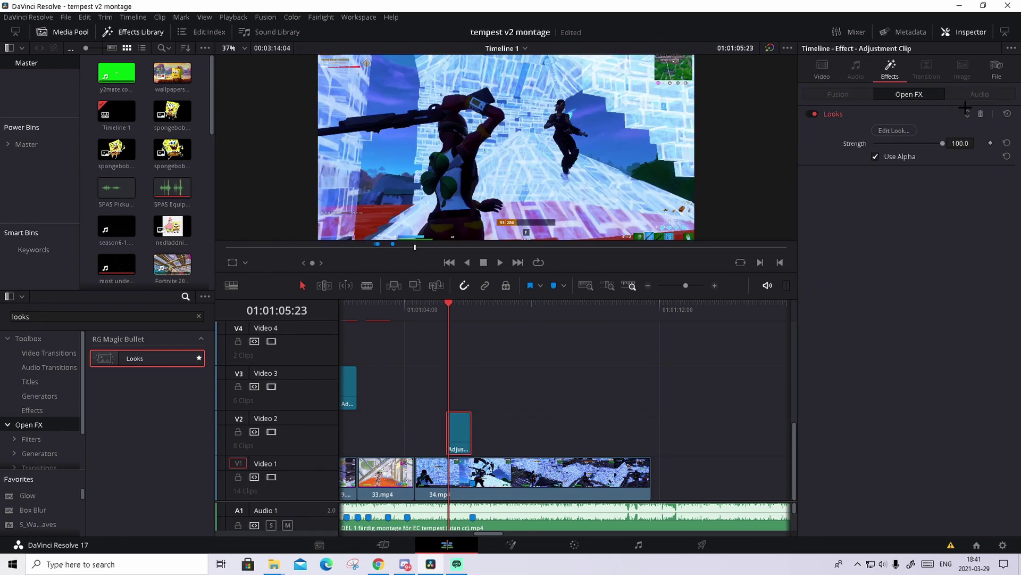
pyautogui.click(893, 130)
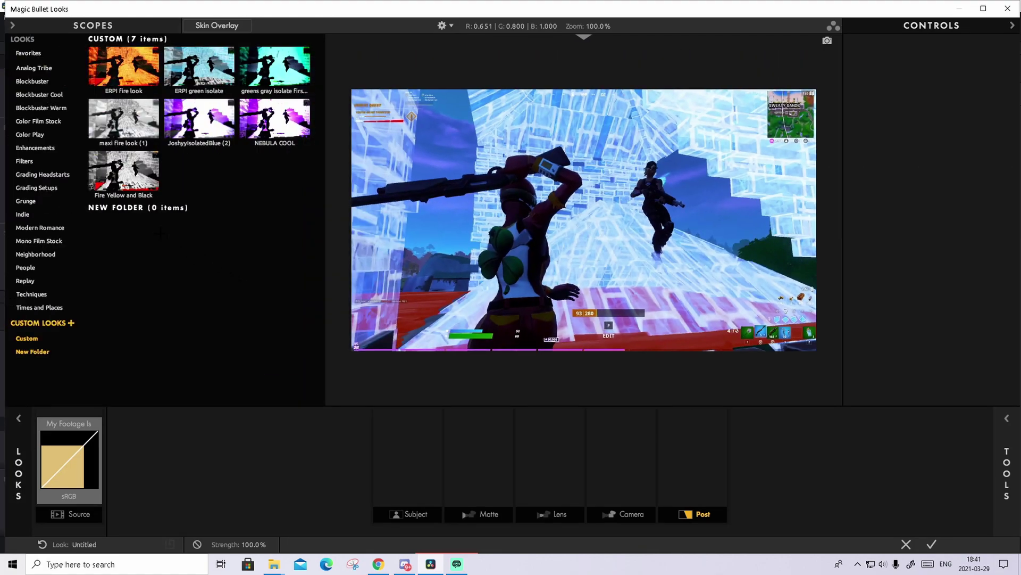
pyautogui.click(48, 339)
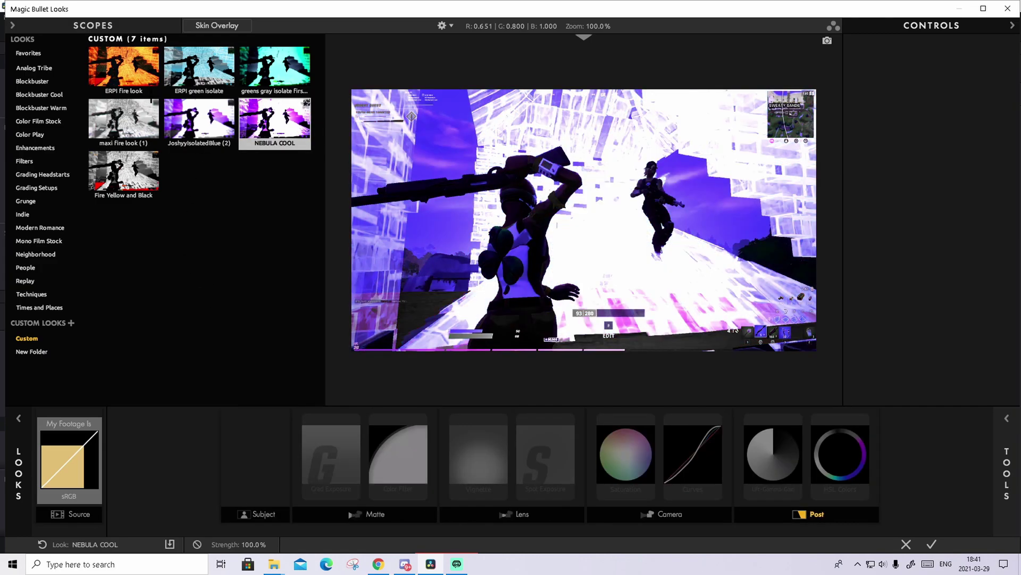
pyautogui.click(134, 79)
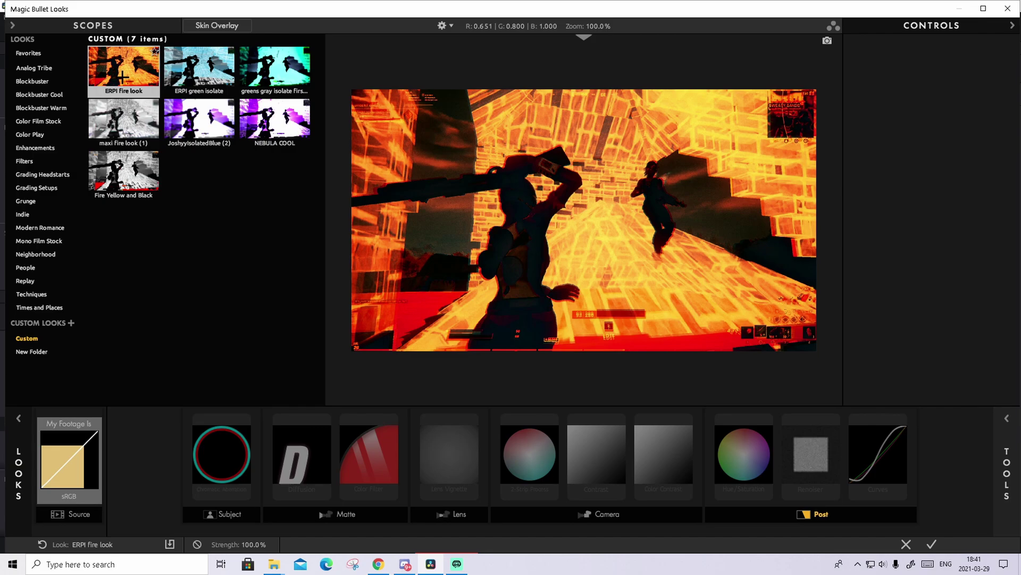
pyautogui.click(878, 458)
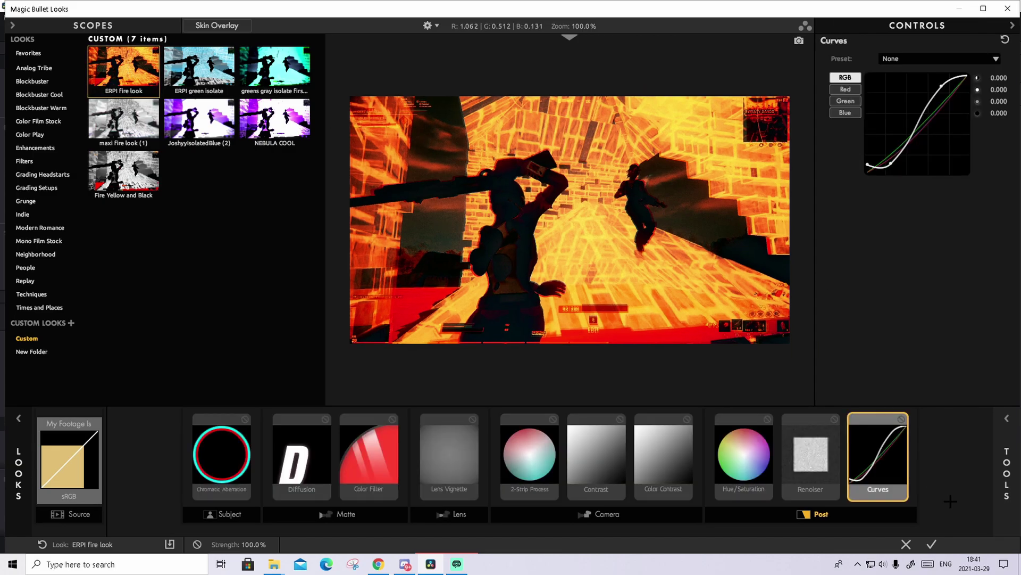
pyautogui.click(941, 544)
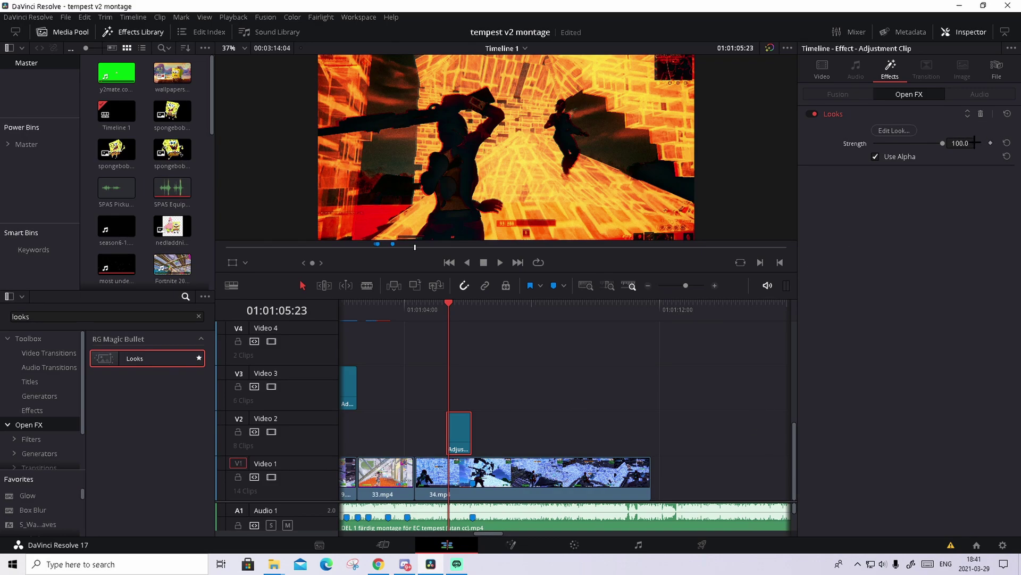
# Add a fade-in to the adjustment clip on Video 2, running from the clip's start to 01:01:05:41
pyautogui.moveTo(955, 143)
pyautogui.mouseDown()
pyautogui.moveTo(884, 143)
pyautogui.moveTo(958, 143)
pyautogui.mouseUp()
pyautogui.click(459, 303)
pyautogui.press('Left')
pyautogui.press('Left')
pyautogui.press('Left')
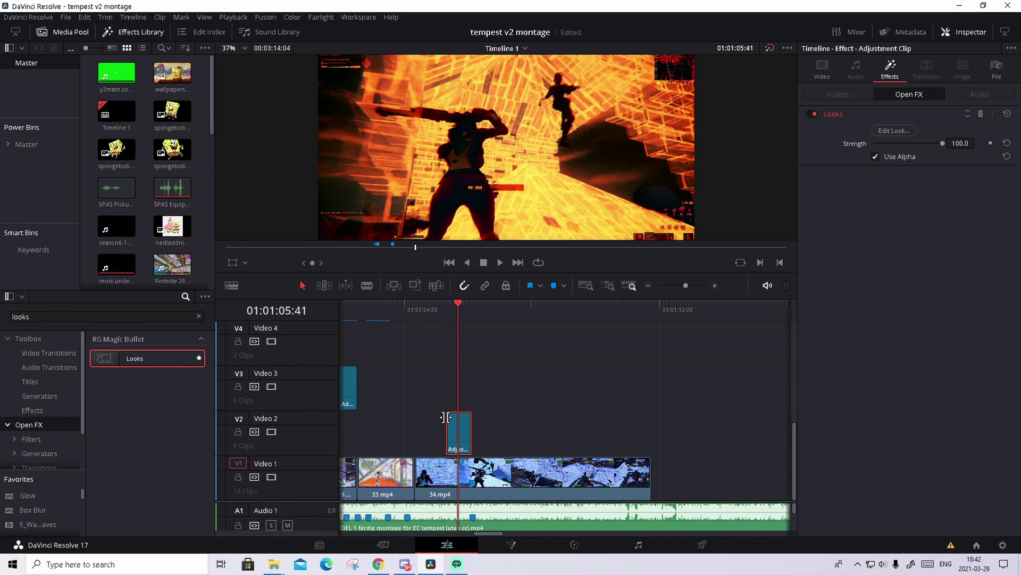
pyautogui.moveTo(447, 413); pyautogui.dragTo(464, 415)
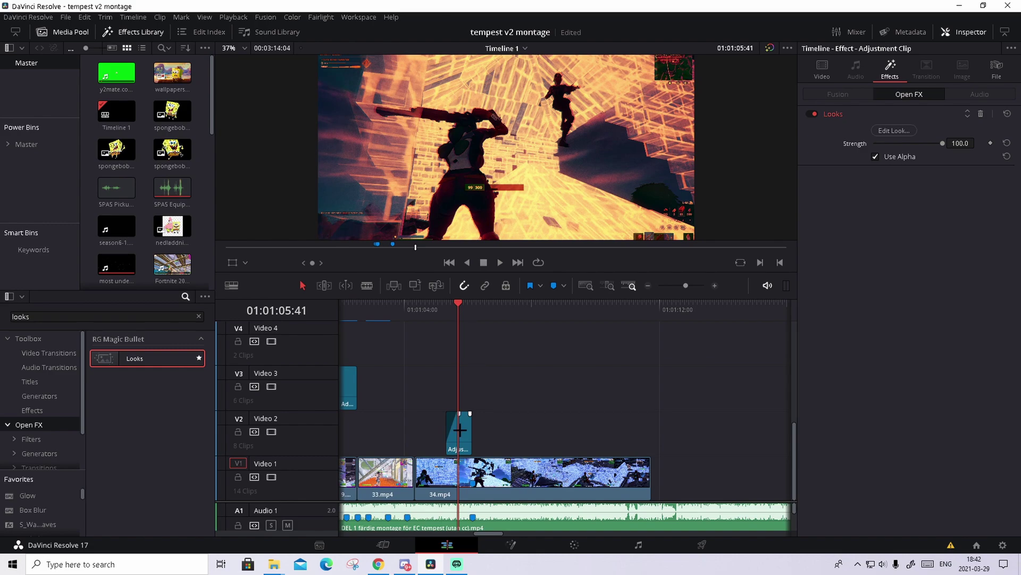
# Turn on Render Cache Color Output for the adjustment clip with the render cache mode at Smart, and preview the fade
pyautogui.click(462, 428)
pyautogui.rightClick(465, 430)
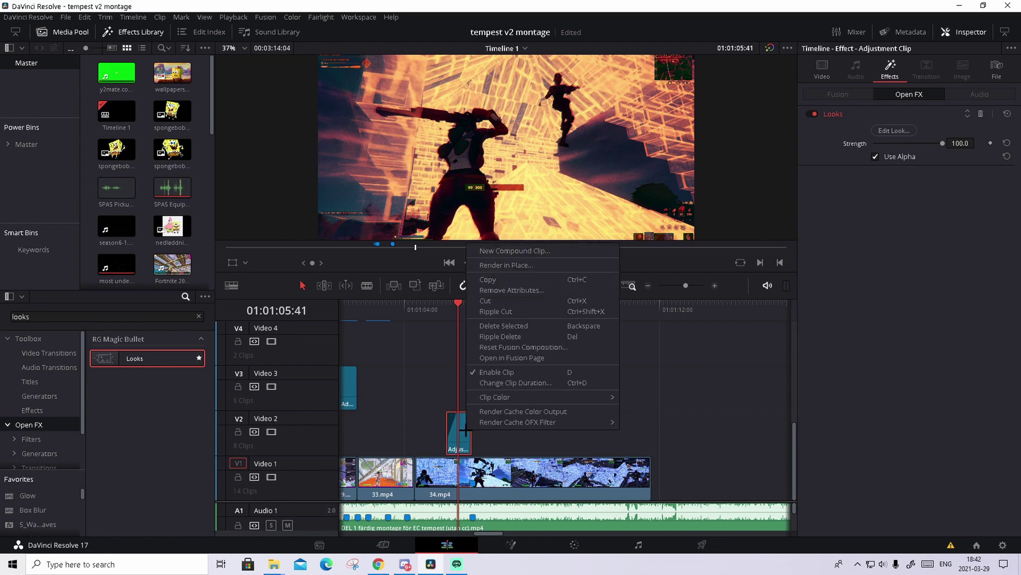
pyautogui.click(569, 411)
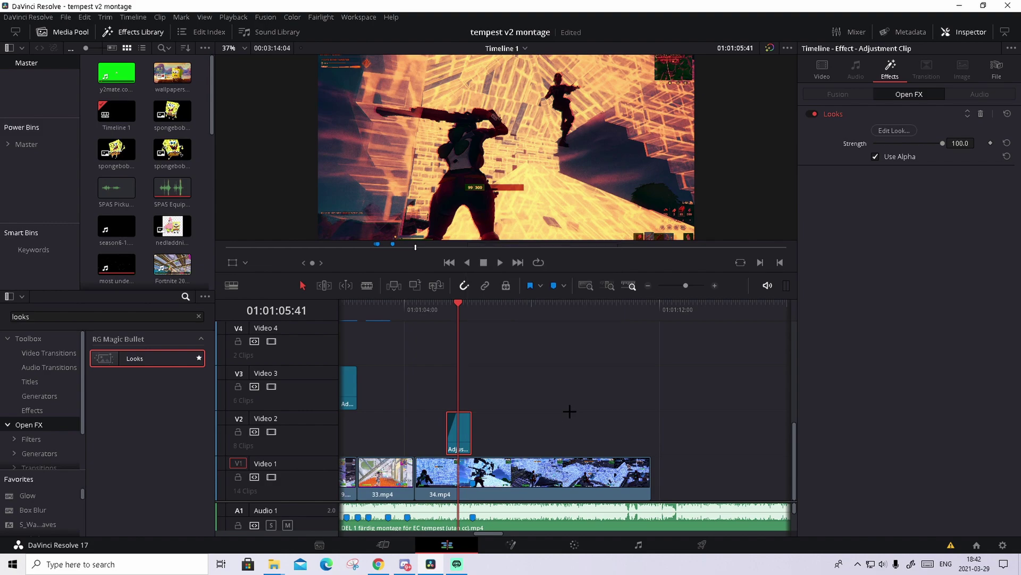
pyautogui.click(233, 17)
pyautogui.moveTo(269, 66)
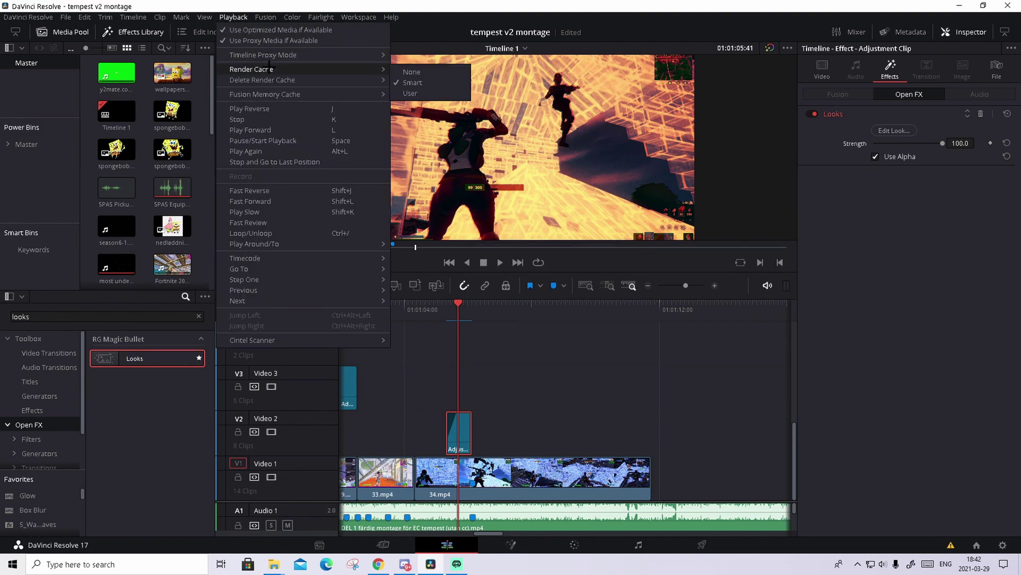
pyautogui.click(400, 80)
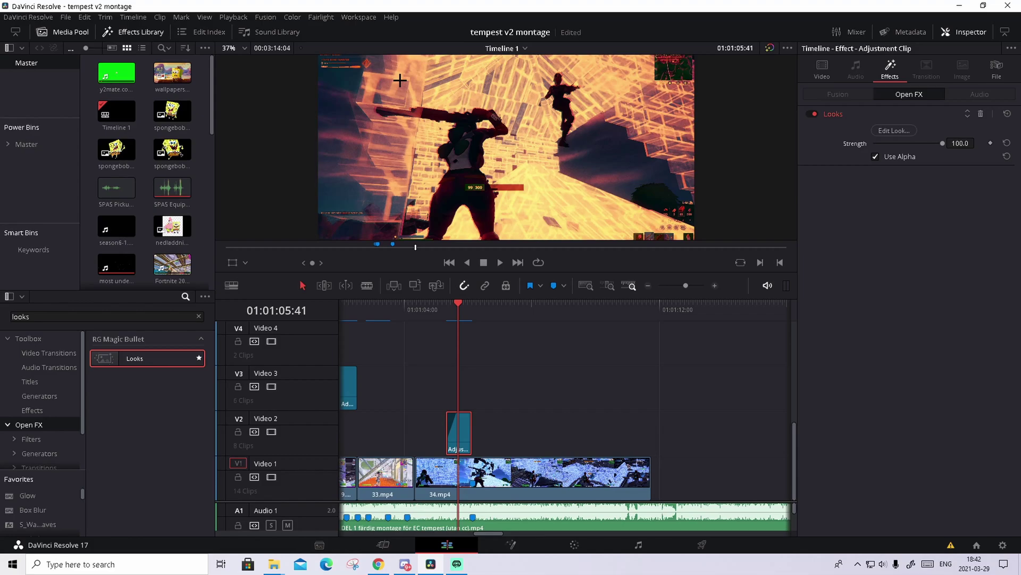
pyautogui.click(453, 307)
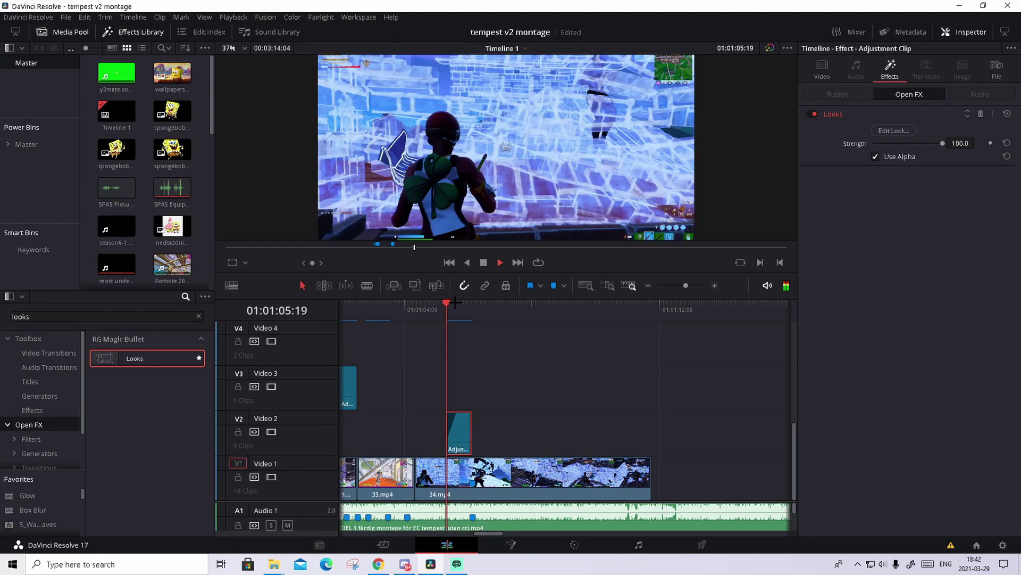
pyautogui.click(431, 307)
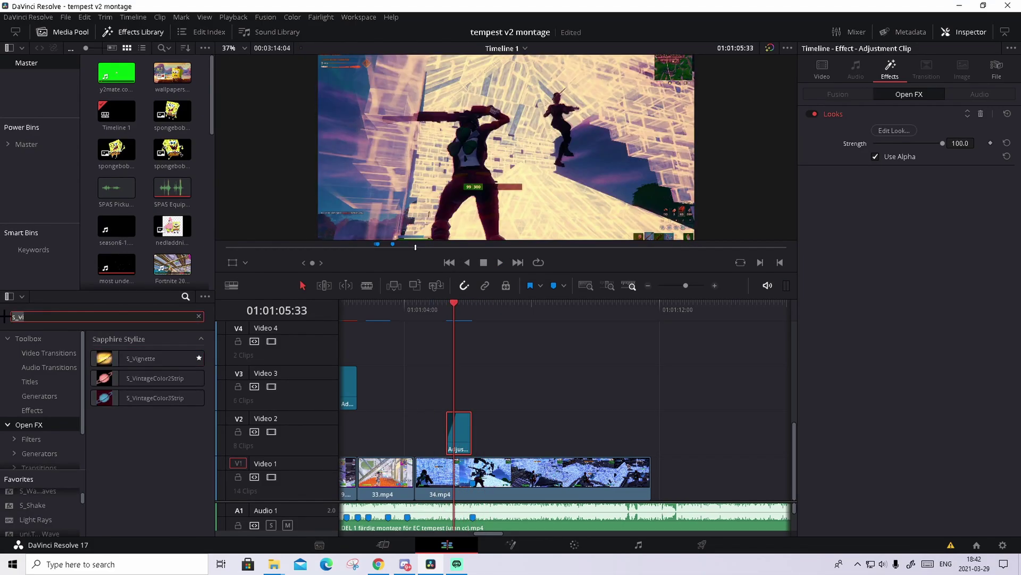
# Search the effects for s_vig and apply S_Vignette to the adjustment clip
pyautogui.press('BackSpace')
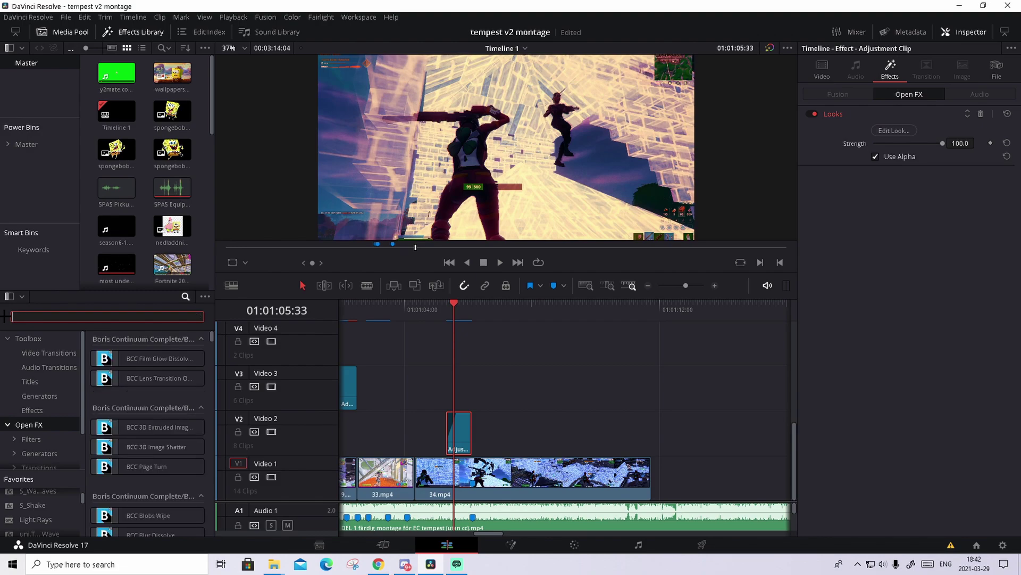
pyautogui.write('s_vig')
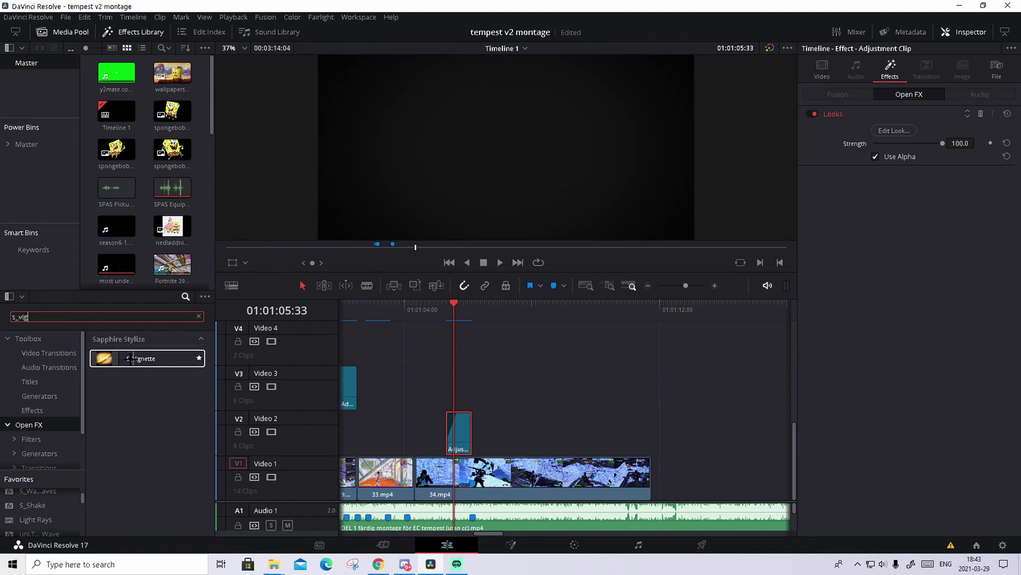
pyautogui.moveTo(132, 359); pyautogui.dragTo(477, 419)
pyautogui.press('space')
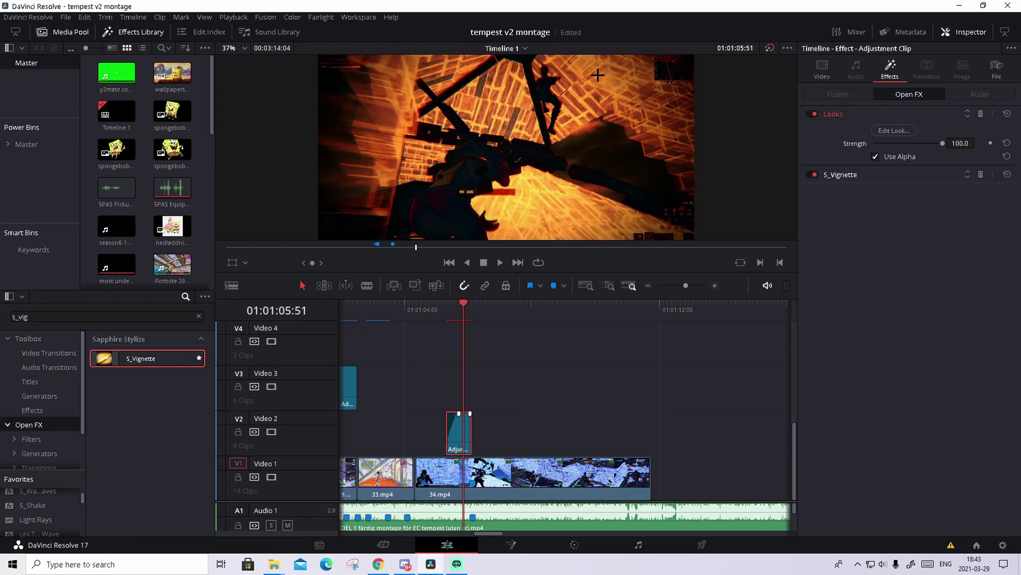
# Set the S_Vignette radius to 0.801 and move back to the start of the adjustment clip
pyautogui.click(851, 174)
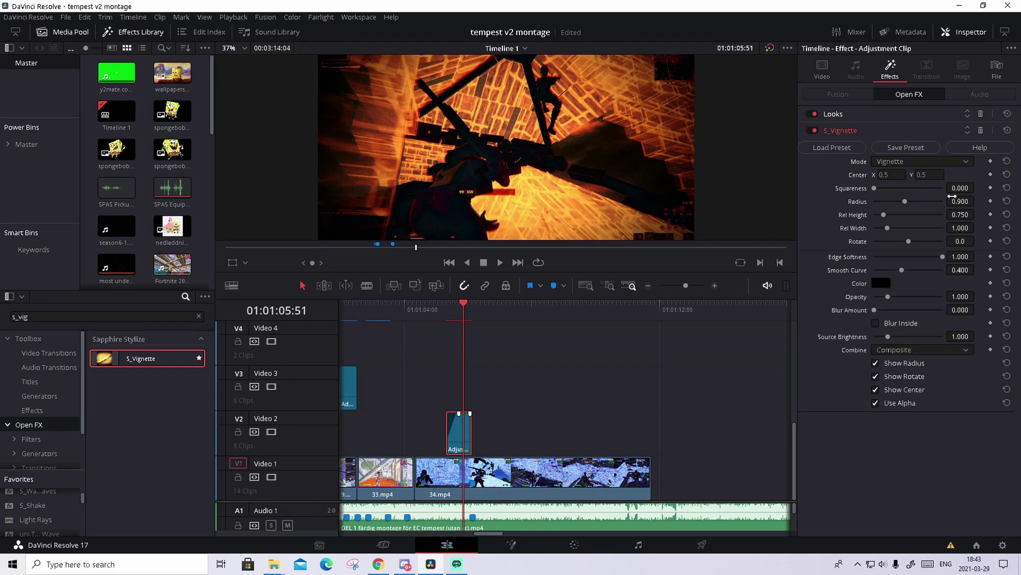
pyautogui.moveTo(904, 202); pyautogui.dragTo(902, 202)
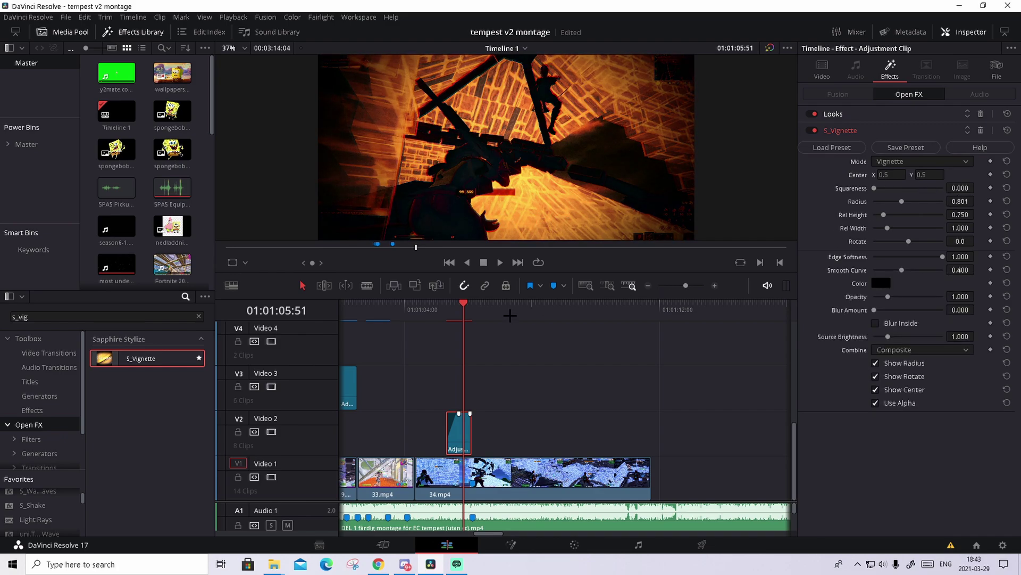
pyautogui.click(447, 311)
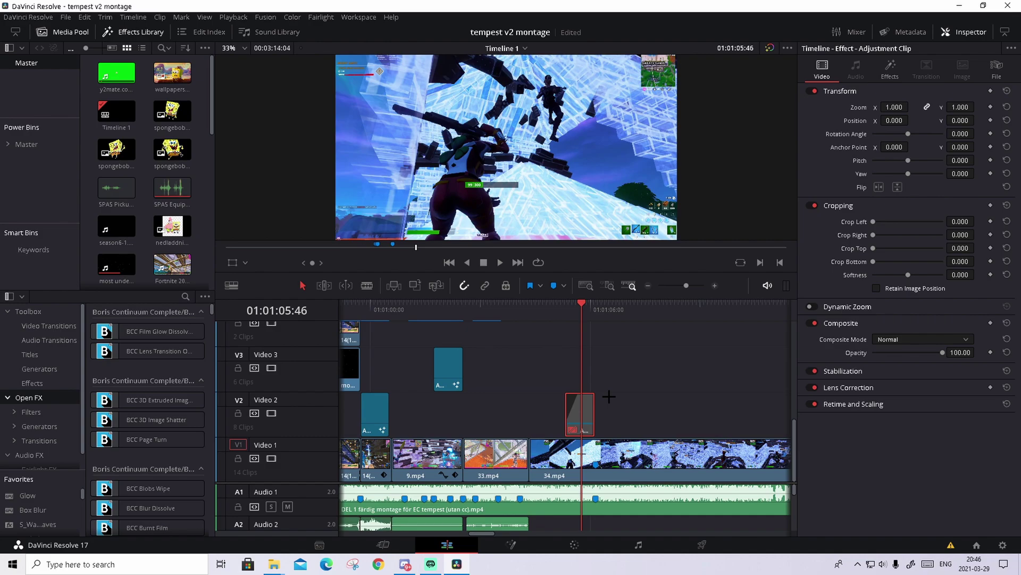
# Split clip 34.mp4 at the beat marker, 01:01:06:08
pyautogui.click(595, 307)
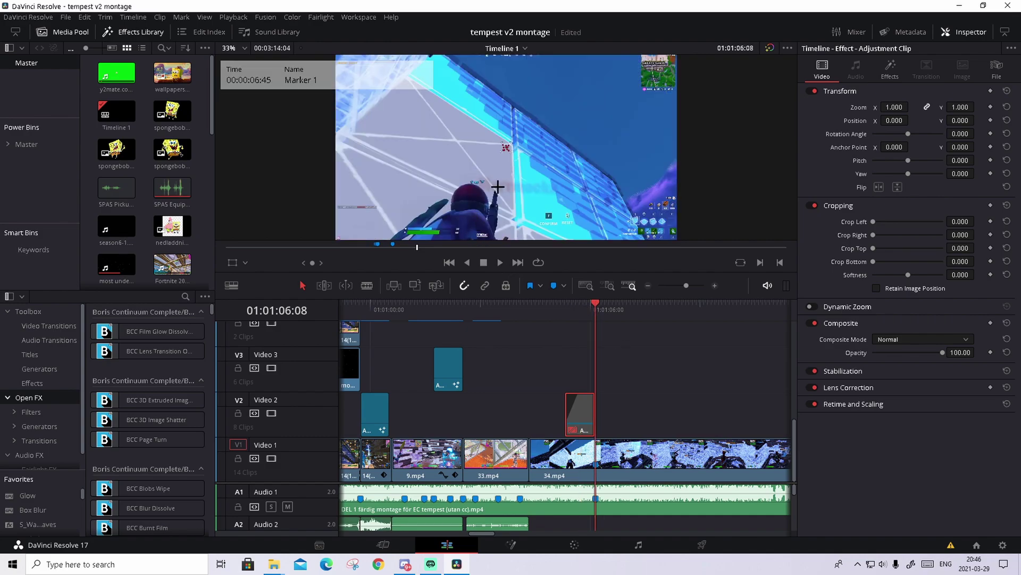
pyautogui.click(625, 442)
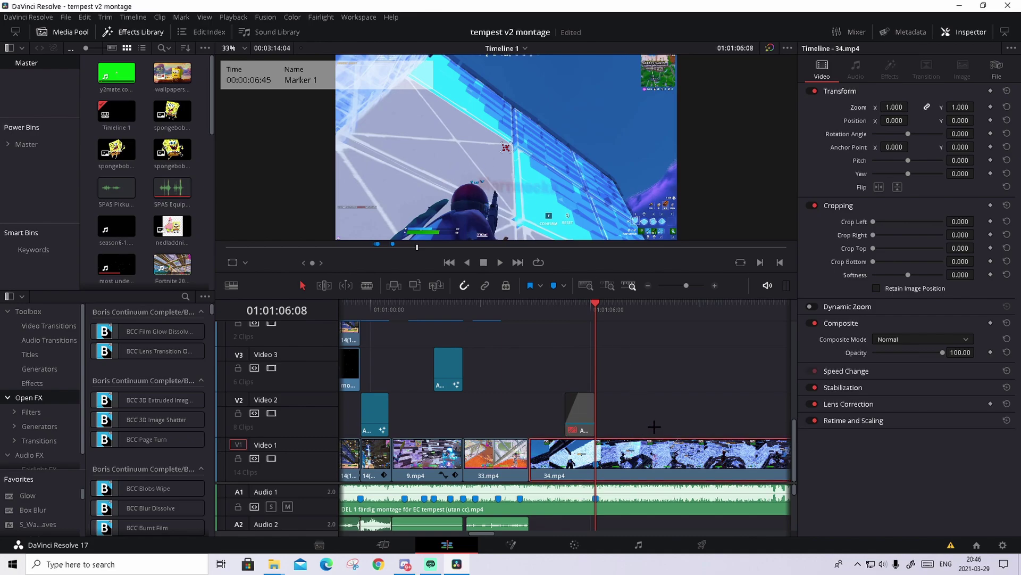
pyautogui.hotkey('ctrl', 'b')
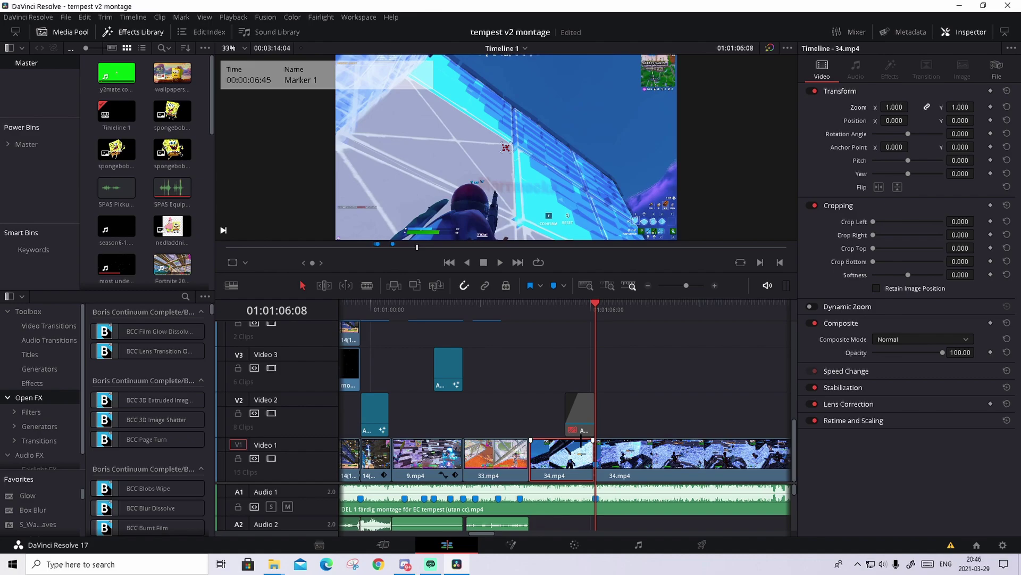
# Add Transform keyframes to the first part of 34.mp4 at its last frame, 01:01:06:07, and at 01:01:05:47
pyautogui.press('Left')
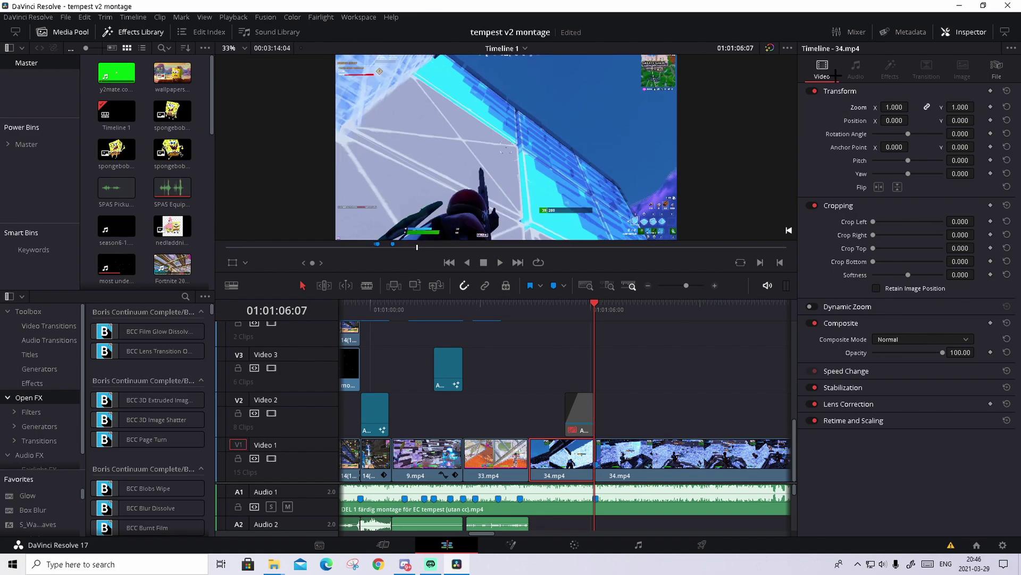
pyautogui.click(991, 91)
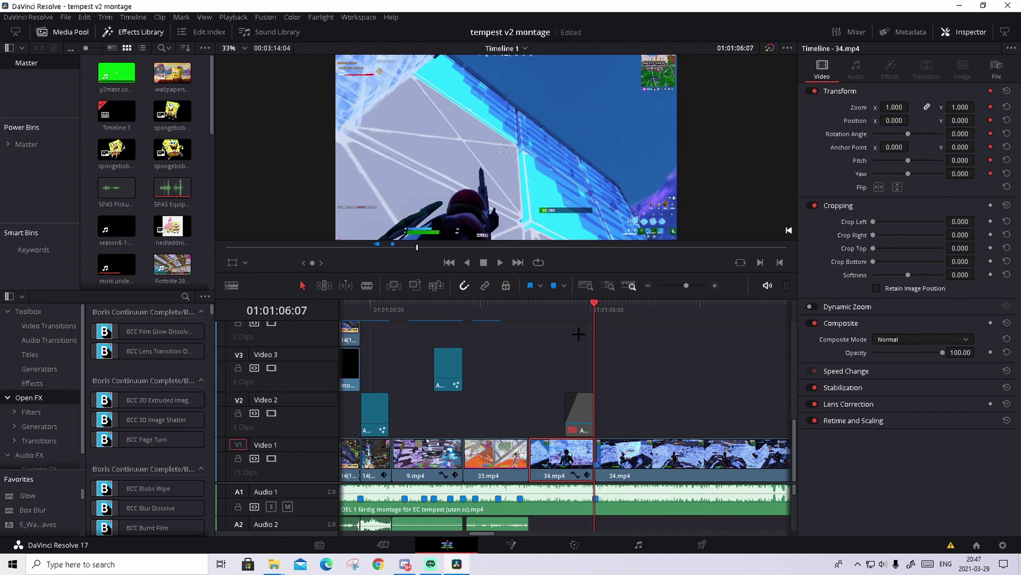
pyautogui.press('Left')
pyautogui.press('Left')
pyautogui.press('Left')
pyautogui.press('Left')
pyautogui.press('Left')
pyautogui.press('Left')
pyautogui.press('Left')
pyautogui.press('Left')
pyautogui.press('Left')
pyautogui.press('Left')
pyautogui.press('Left')
pyautogui.press('Left')
pyautogui.press('Left')
pyautogui.press('Left')
pyautogui.press('Left')
pyautogui.press('Left')
pyautogui.press('Left')
pyautogui.press('Left')
pyautogui.press('Left')
pyautogui.press('Left')
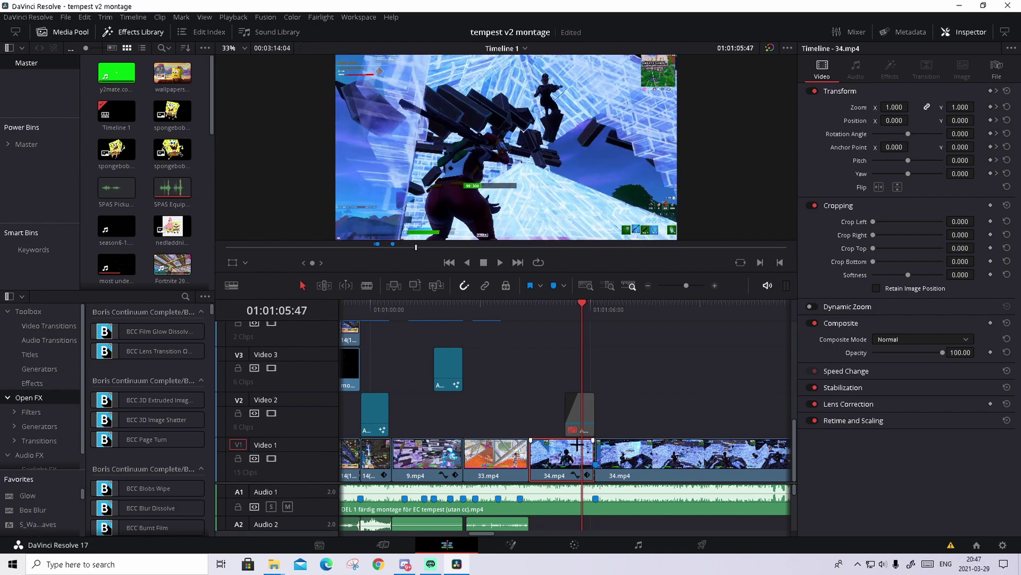
pyautogui.click(990, 91)
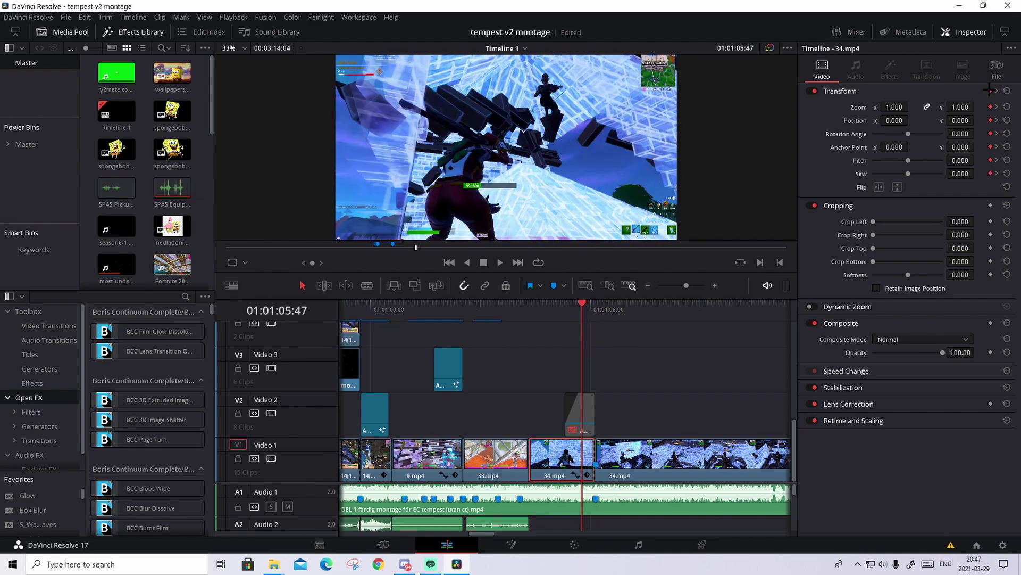
# At the 01:01:06:07 keyframe, set the zoom to 1.090, try a rotation angle of -10 and readjust it, and preview the move
pyautogui.moveTo(581, 303); pyautogui.dragTo(594, 304)
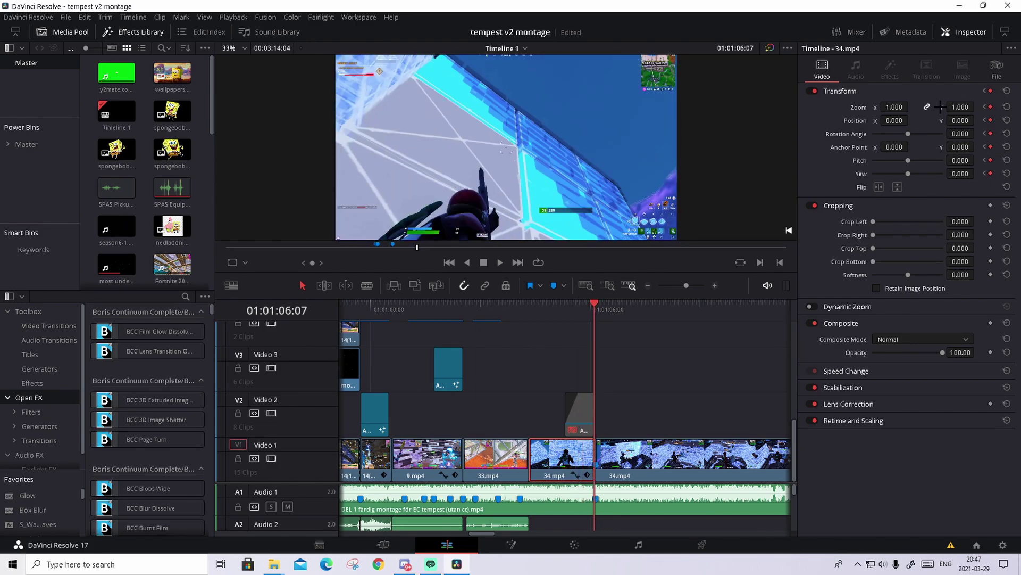
pyautogui.moveTo(895, 107); pyautogui.dragTo(909, 107)
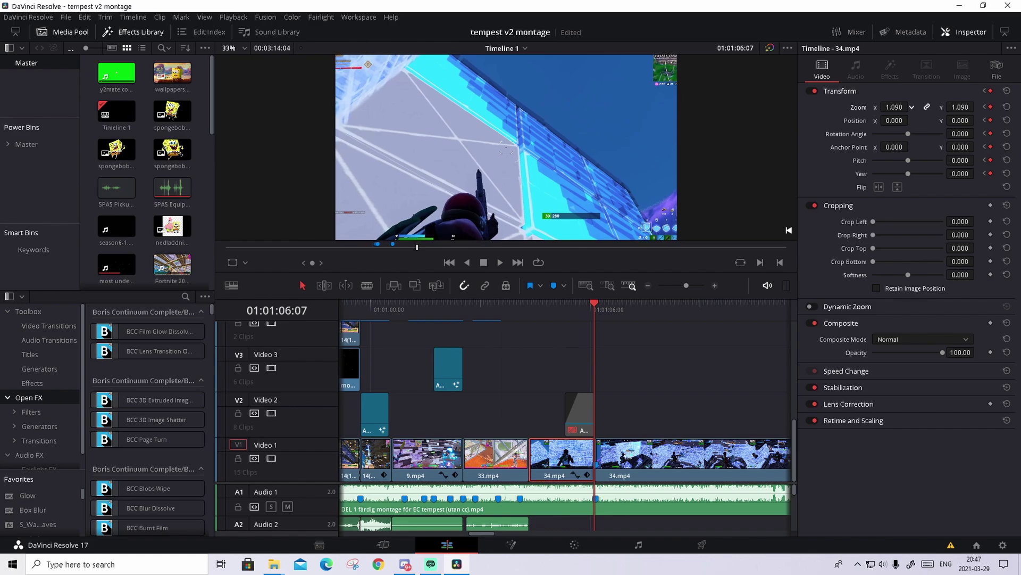
pyautogui.moveTo(960, 133); pyautogui.dragTo(955, 133)
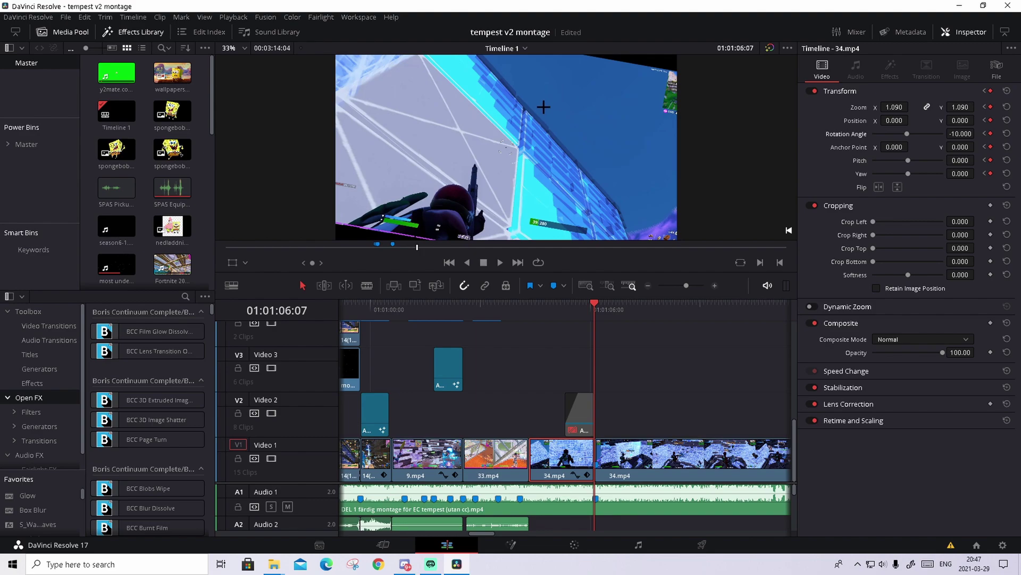
pyautogui.moveTo(961, 133); pyautogui.dragTo(976, 133)
pyautogui.moveTo(595, 313); pyautogui.dragTo(569, 367)
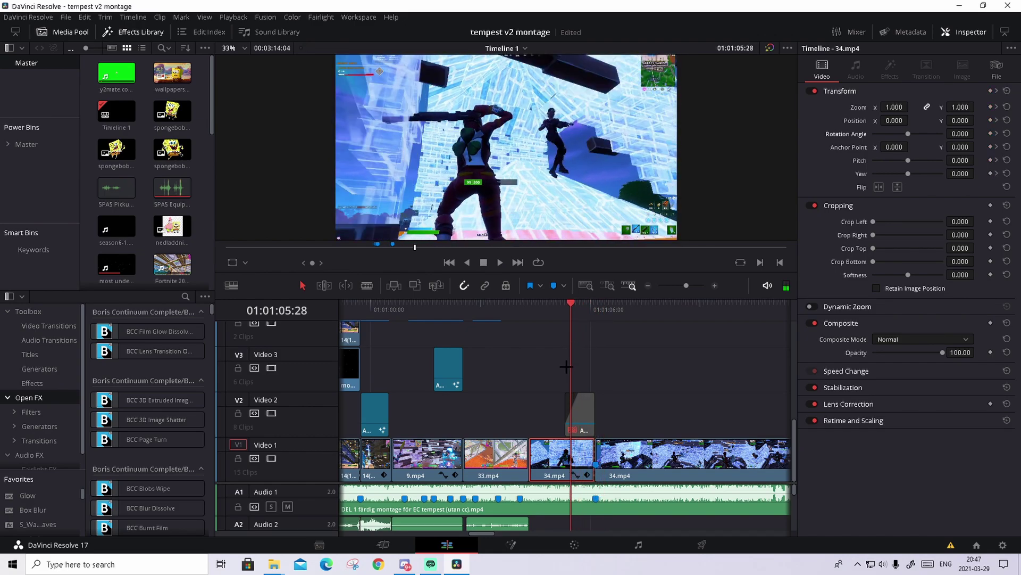
# Add a Cropping keyframe to the first part of 34.mp4 at 01:01:05:30
pyautogui.scroll(2, 666, 345)
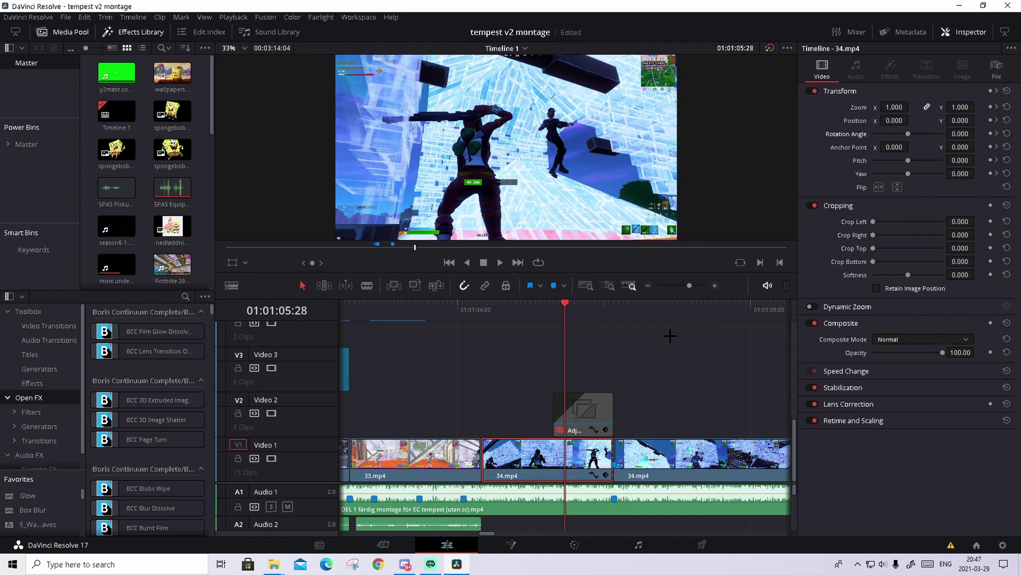
pyautogui.click(834, 205)
pyautogui.click(567, 311)
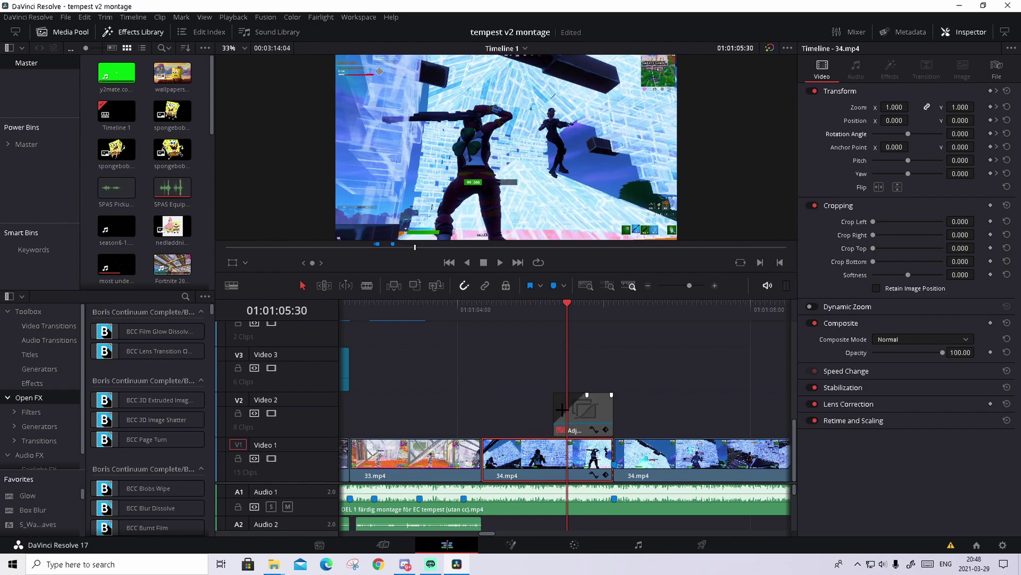
pyautogui.click(989, 205)
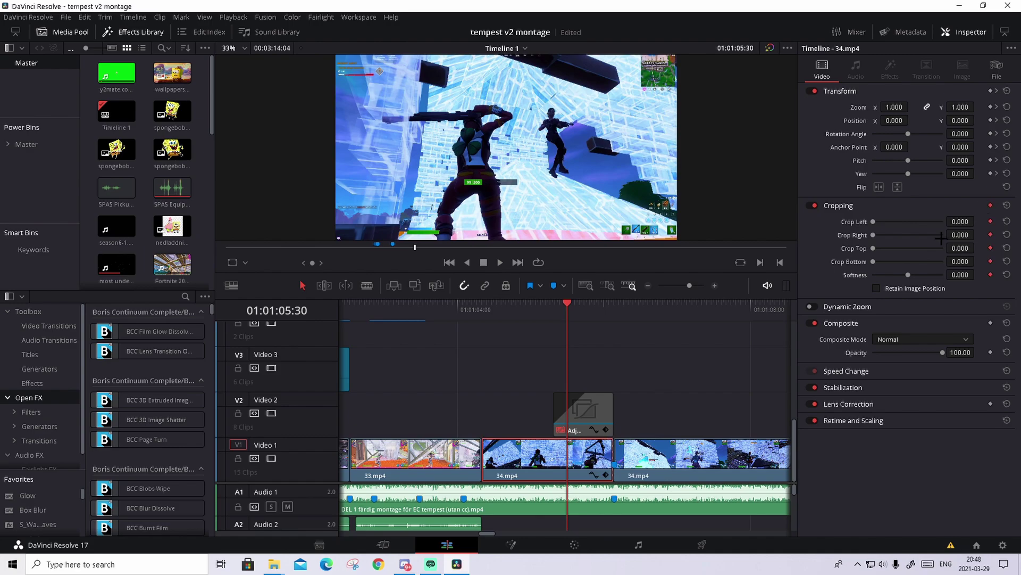
# Add a Cropping keyframe at 01:01:05:45 with Crop Top and Crop Bottom both set to 90
pyautogui.click(583, 307)
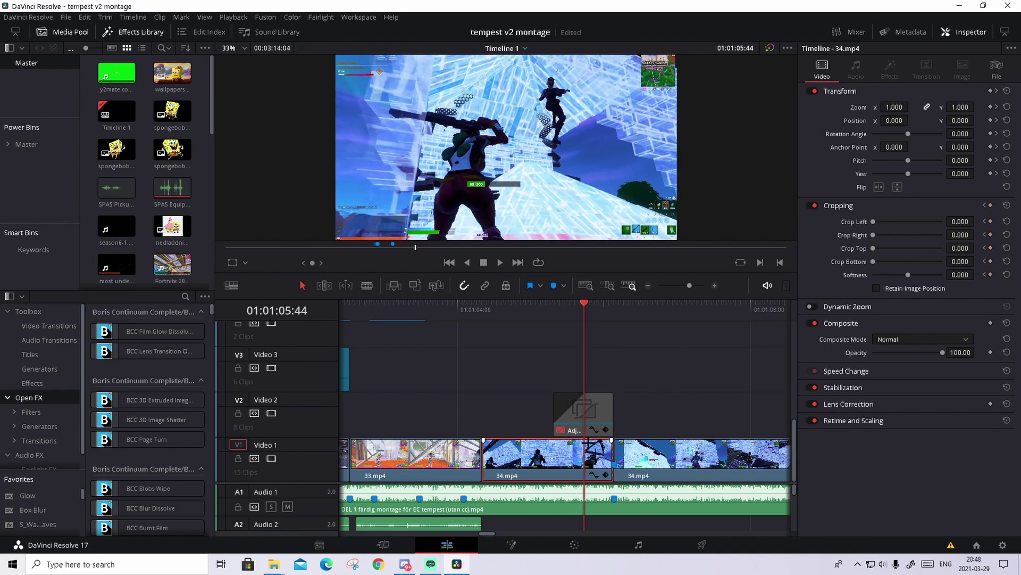
pyautogui.press('Right')
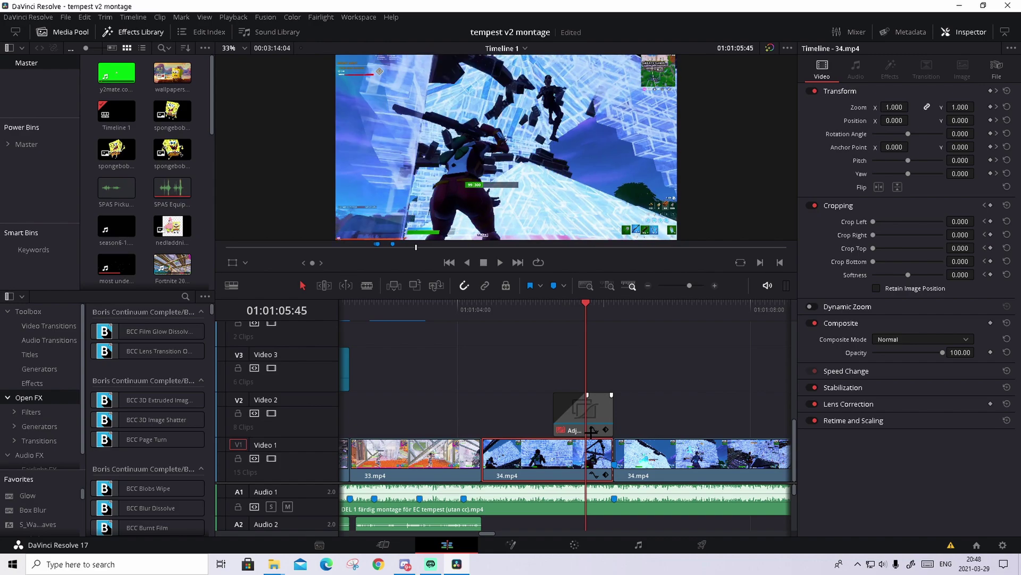
pyautogui.click(990, 205)
pyautogui.click(965, 248)
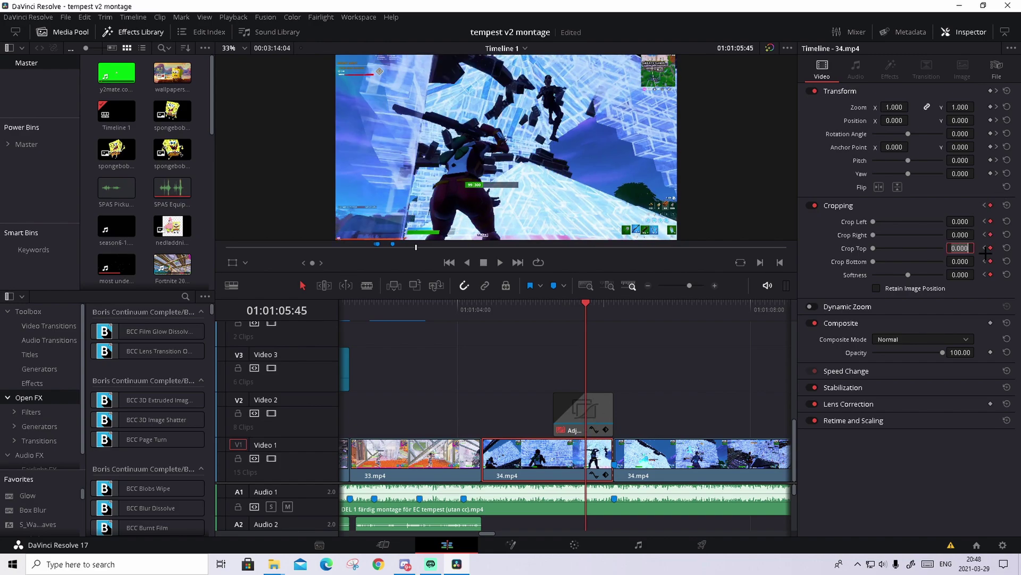
pyautogui.write('90')
pyautogui.press('Return')
pyautogui.click(960, 261)
pyautogui.write('90')
pyautogui.press('Return')
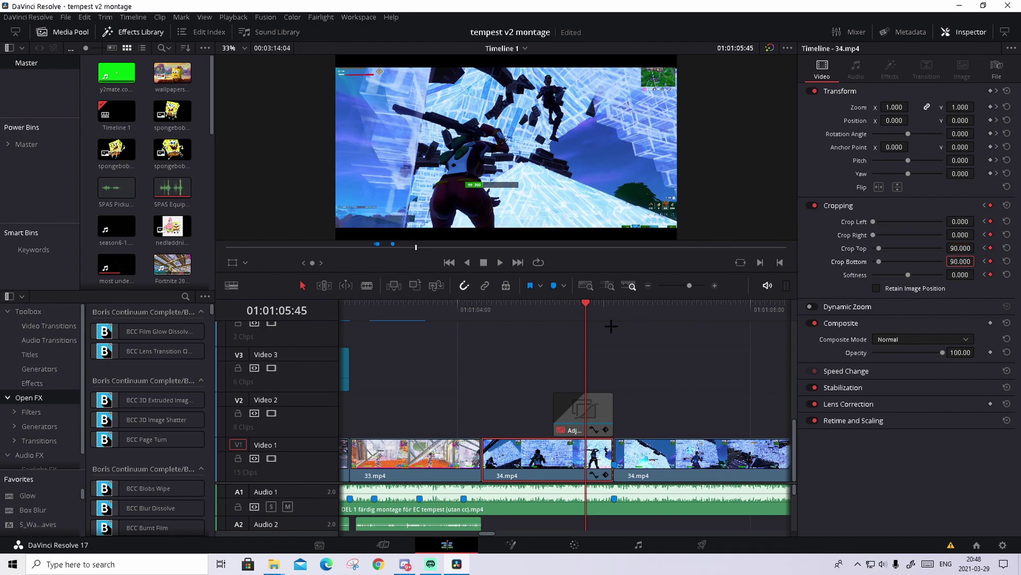